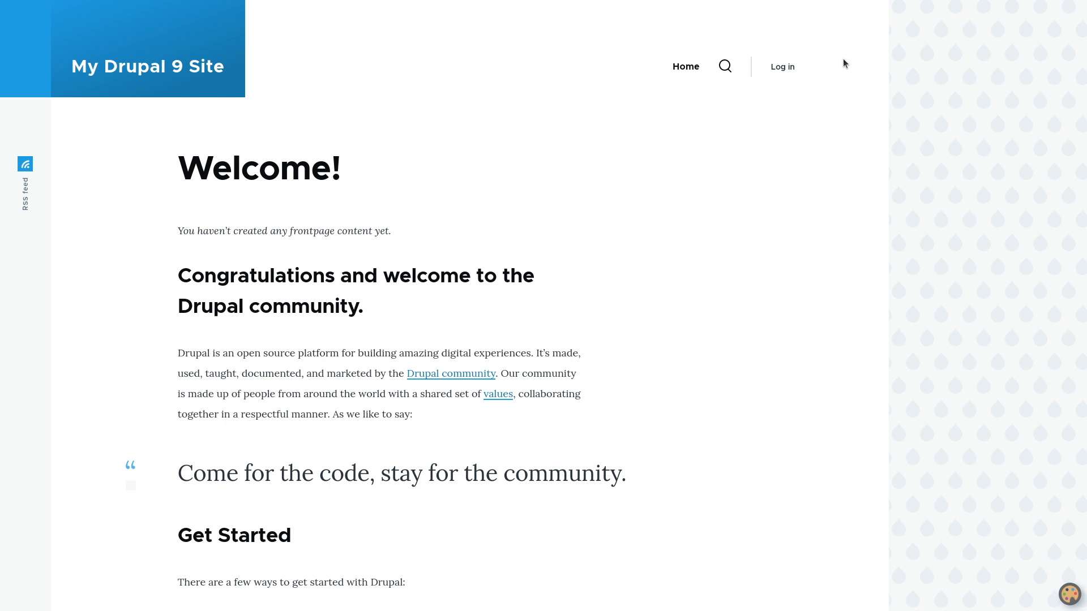
# - Log in to the Drupal site by entering the administrator username and the account password
pyautogui.click(782, 66)
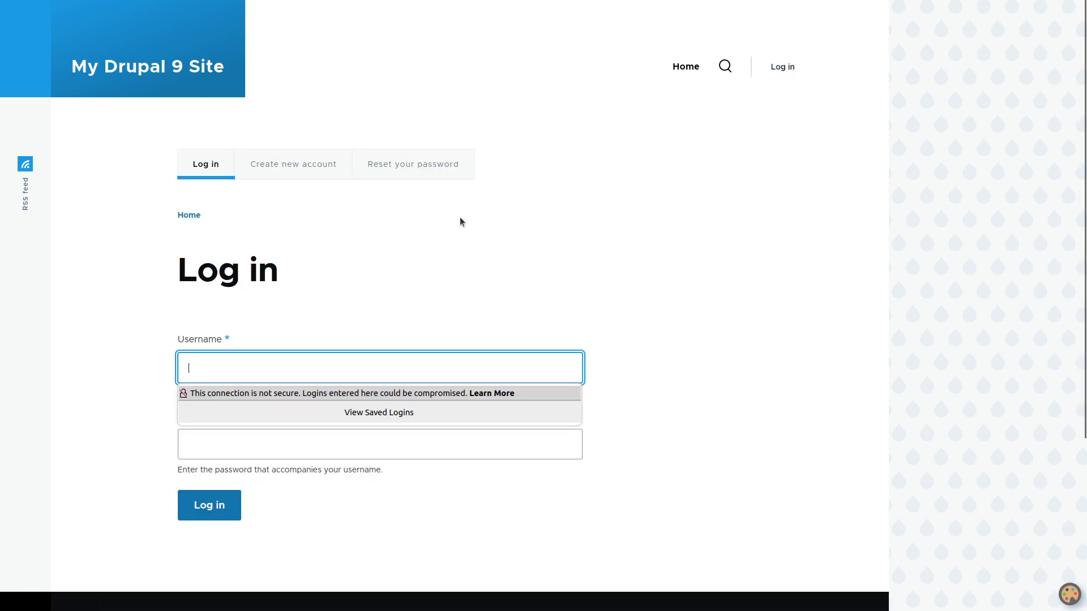
pyautogui.write('admin')
pyautogui.press('Tab')
pyautogui.write('admin')
pyautogui.press('Return')
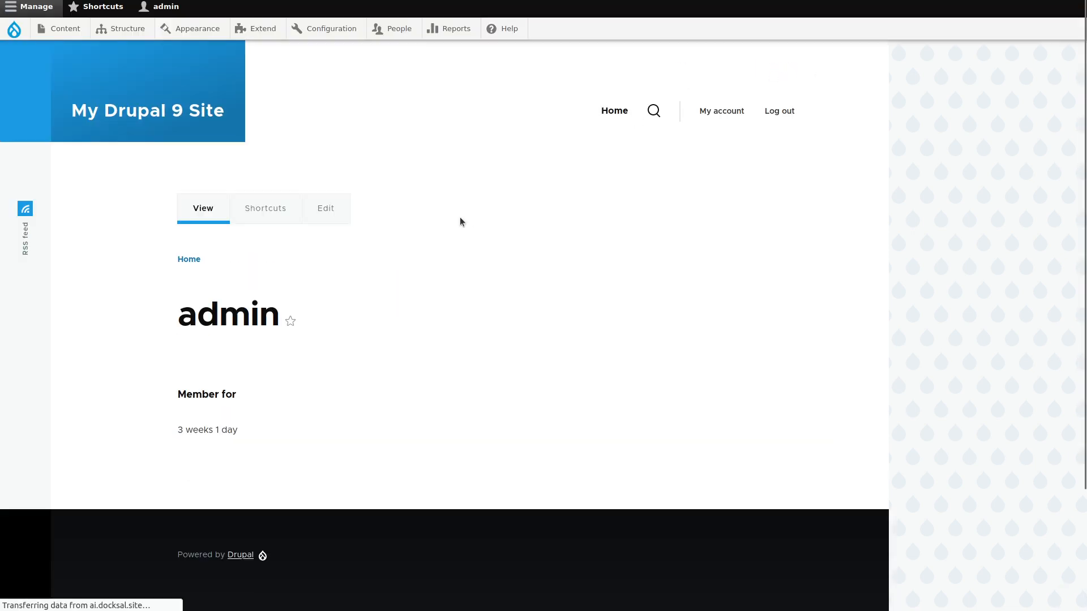
# - Create a content type named Page with preview before submitting disabled, and save it to manage its fields
pyautogui.moveTo(125, 28)
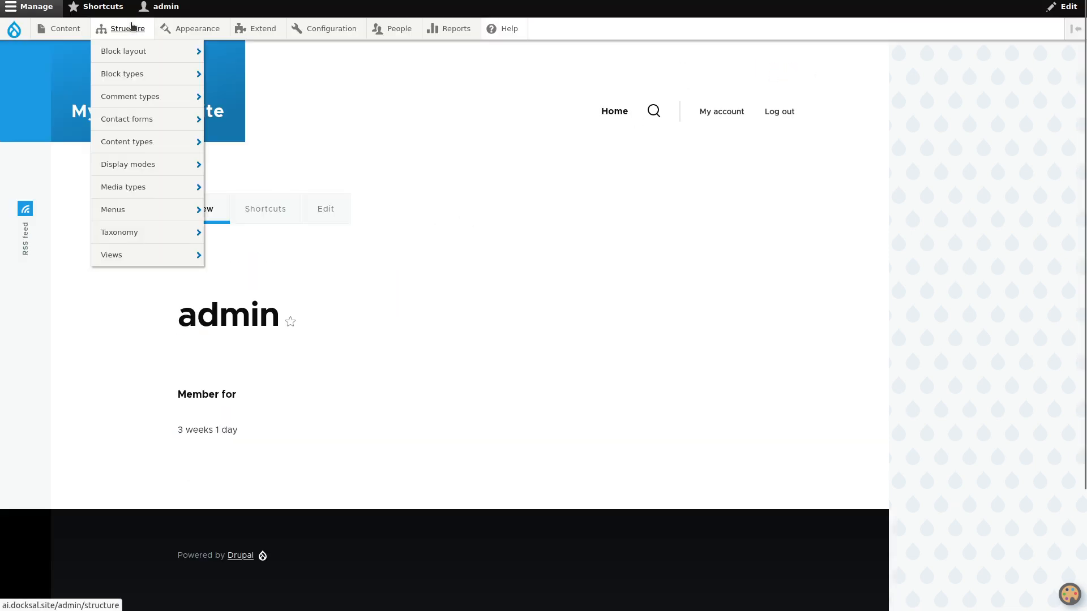
pyautogui.moveTo(137, 134)
pyautogui.click(226, 144)
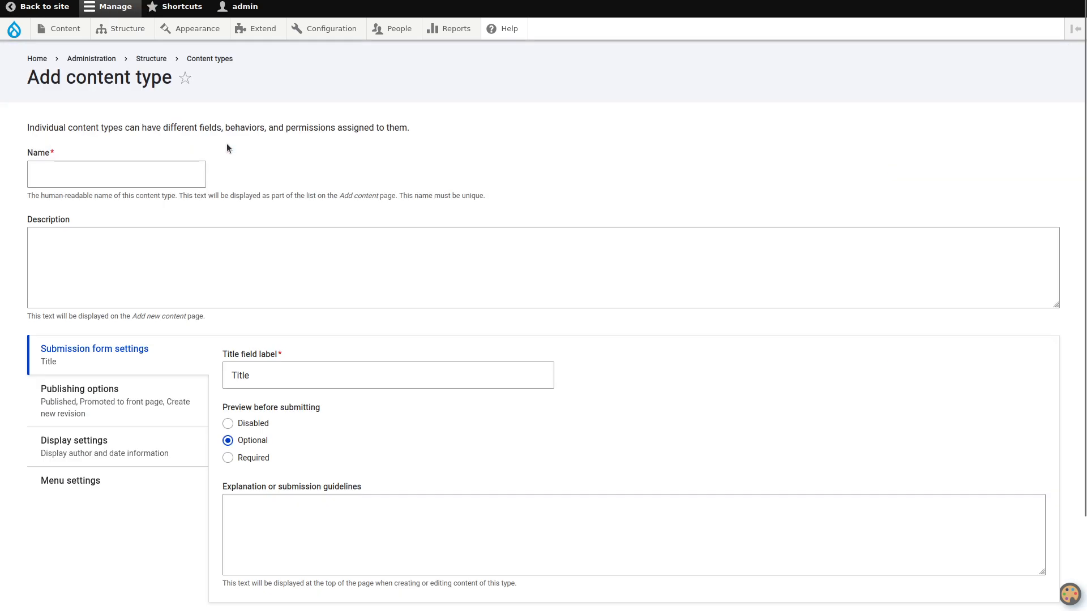
pyautogui.click(154, 174)
pyautogui.write('Page')
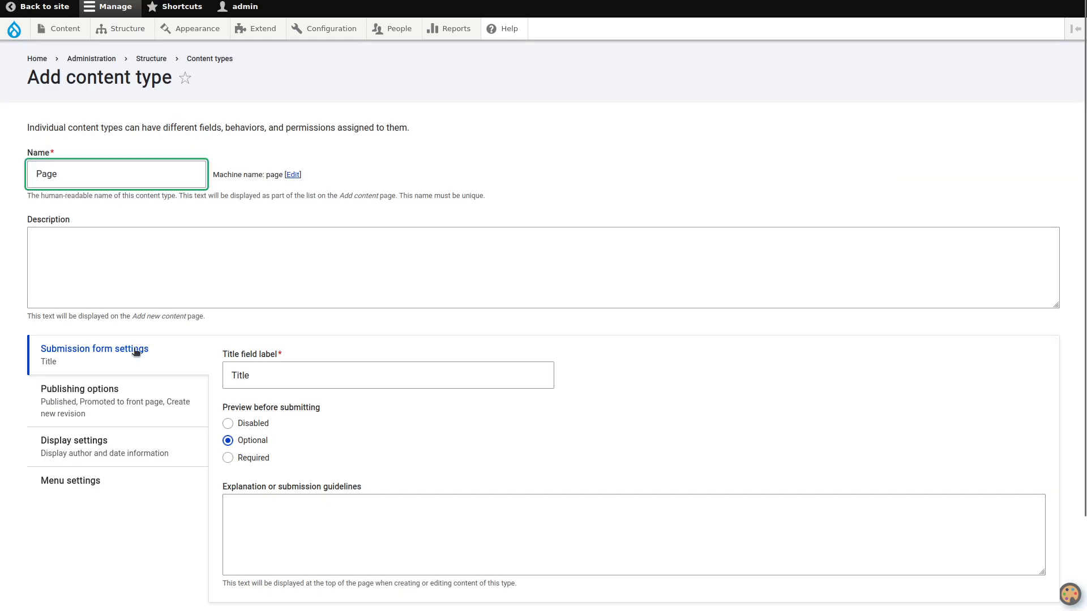
pyautogui.click(253, 424)
pyautogui.scroll(-2, 192, 484)
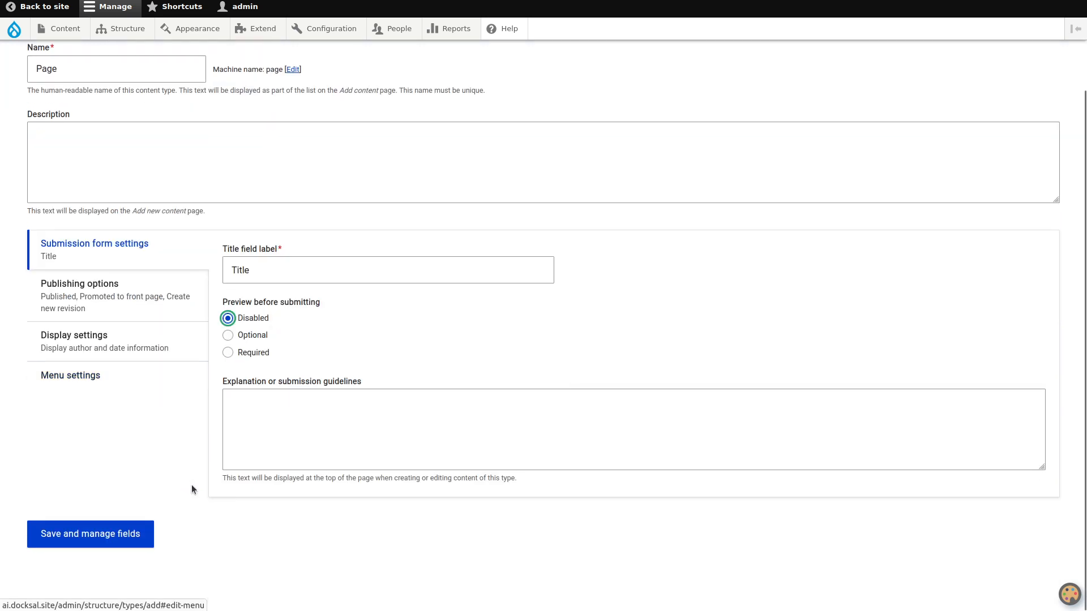
pyautogui.click(115, 529)
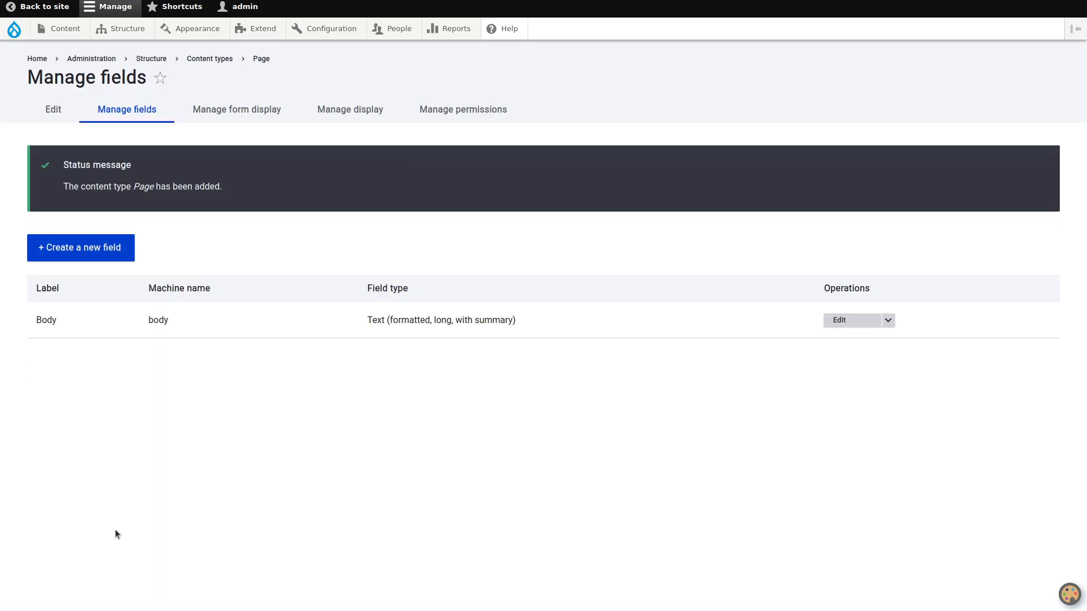
# - Delete the Body field from the Page content type
pyautogui.click(888, 322)
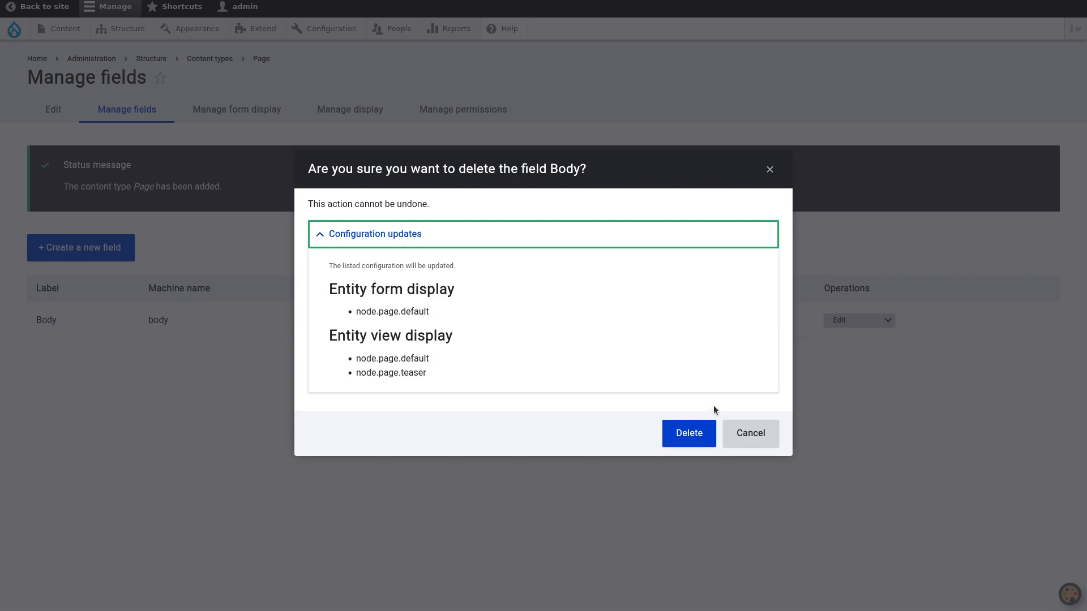
pyautogui.click(688, 432)
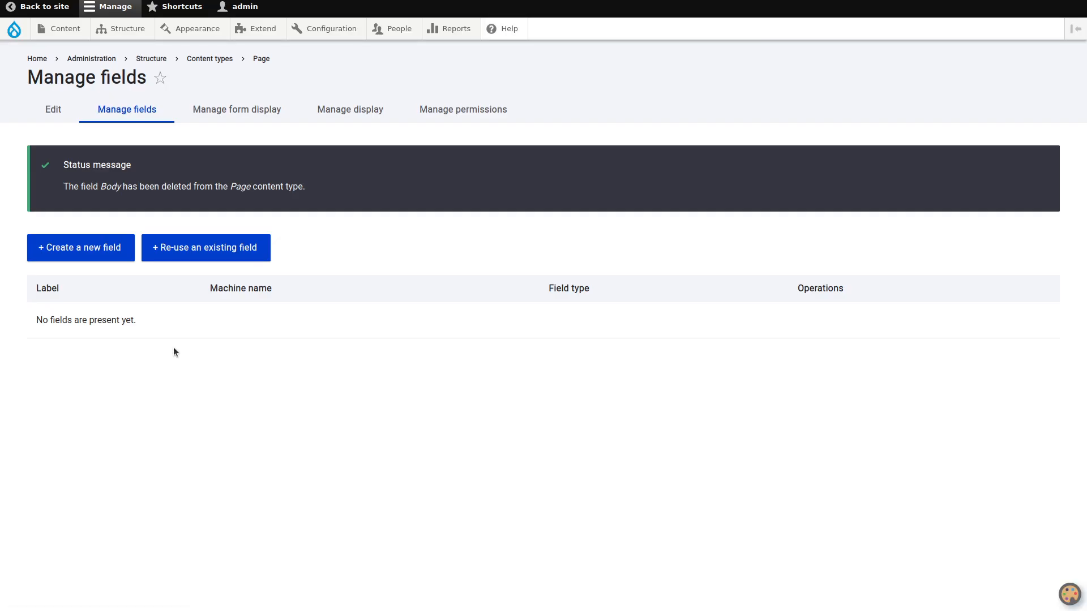
# - Add a File field labelled PDF File to the Page content type and save its storage settings with one allowed value
pyautogui.click(101, 252)
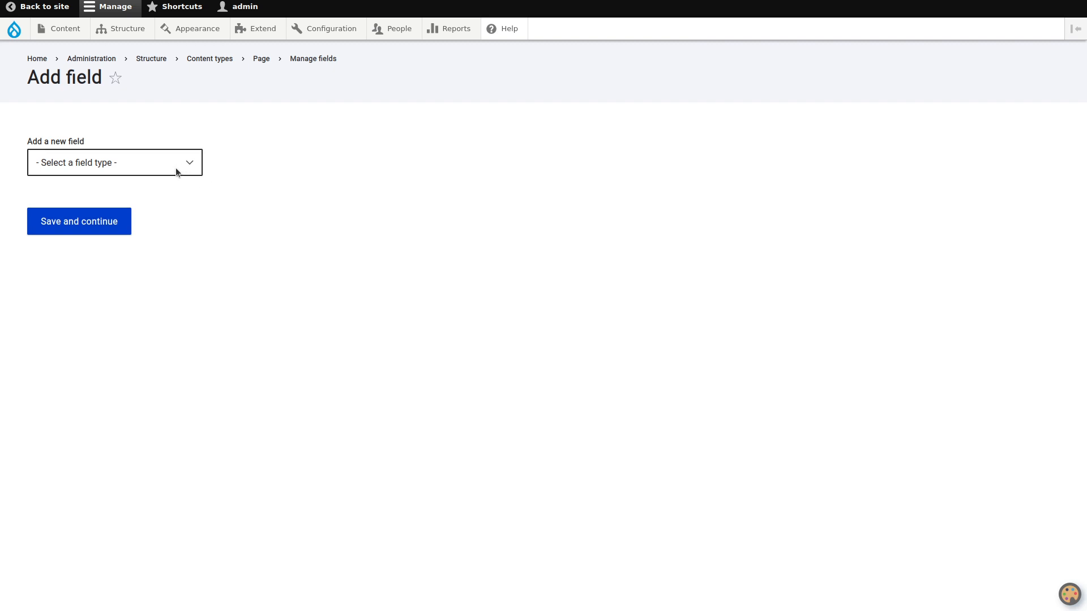
pyautogui.click(176, 170)
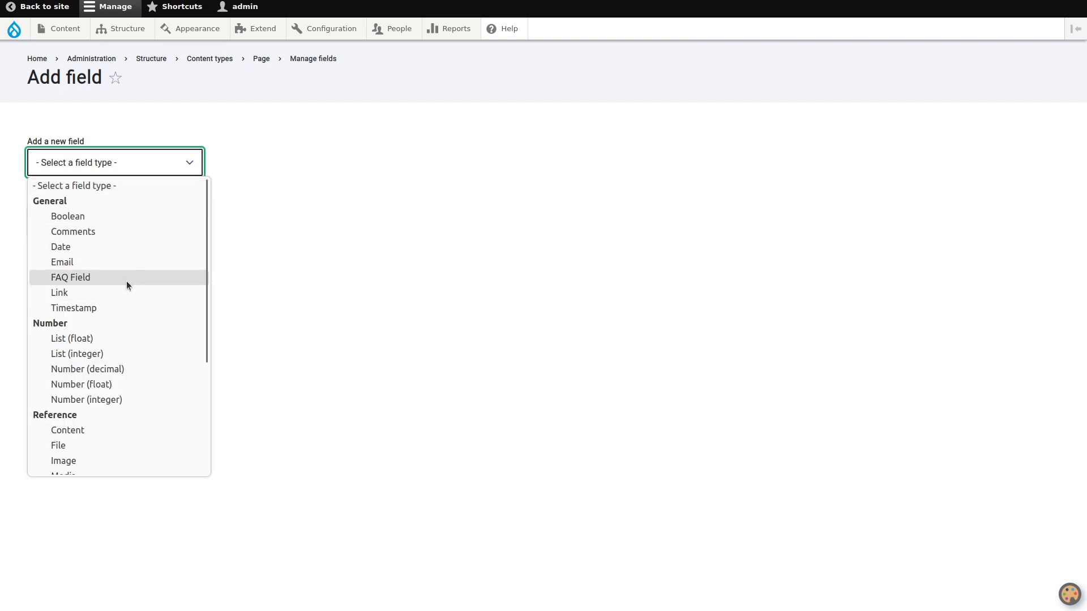
pyautogui.scroll(-3, 127, 281)
pyautogui.click(111, 286)
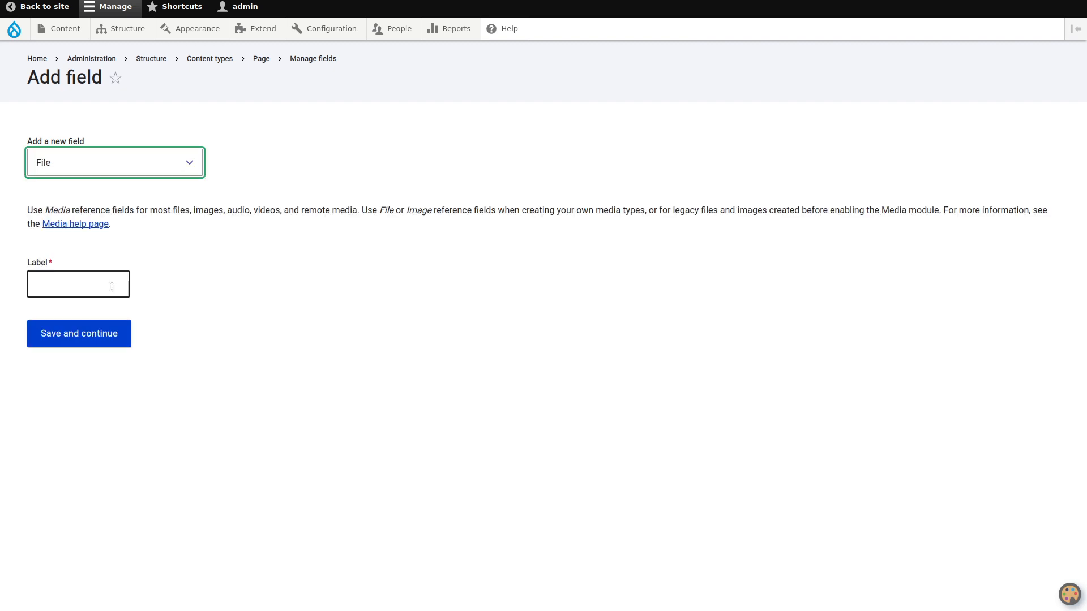
pyautogui.click(112, 286)
pyautogui.write('PDF File')
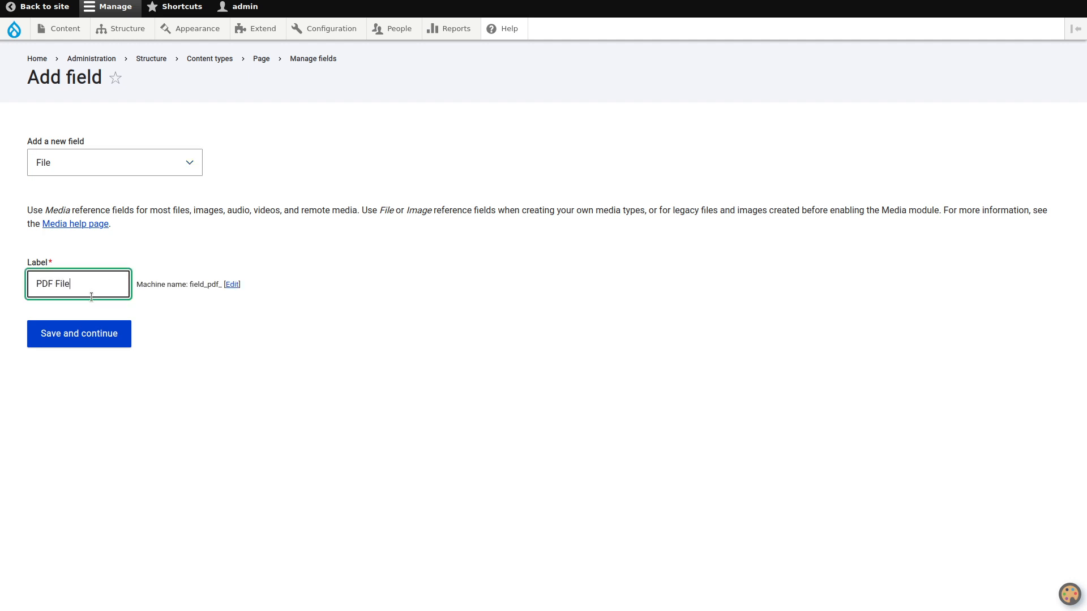
pyautogui.click(73, 333)
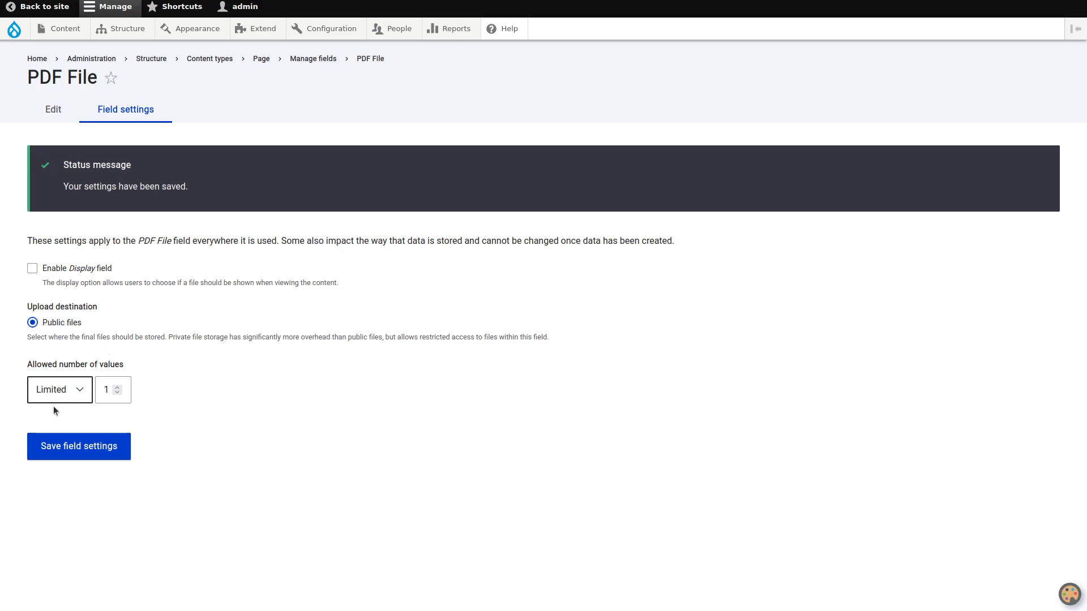
pyautogui.click(92, 450)
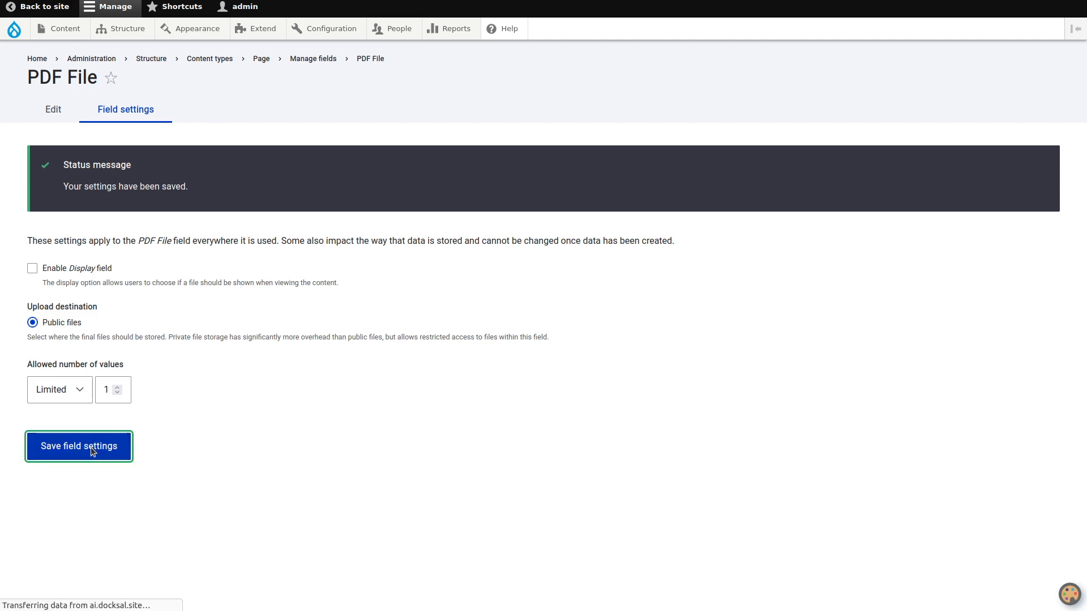
# - Make the PDF File field required, set its allowed file extensions to pdf, and save the settings
pyautogui.scroll(-4, 105, 341)
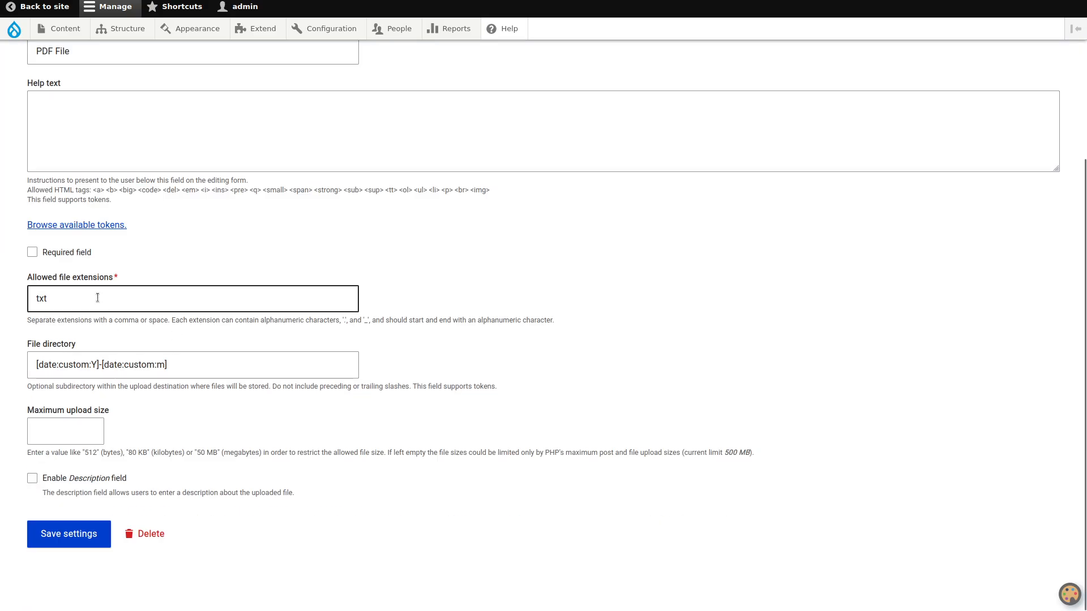
pyautogui.click(86, 253)
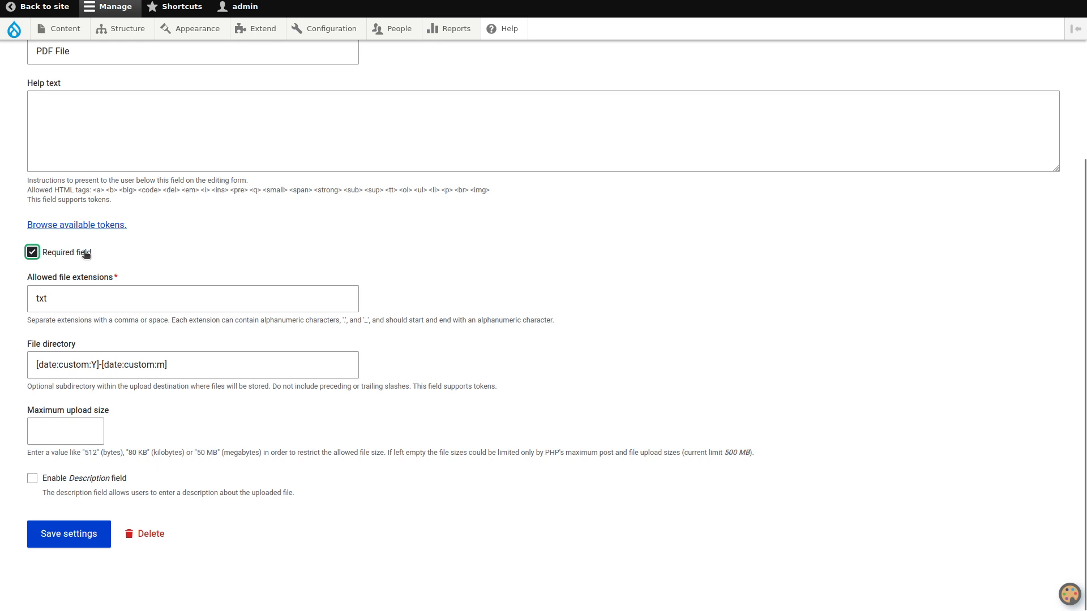
pyautogui.doubleClick(97, 309)
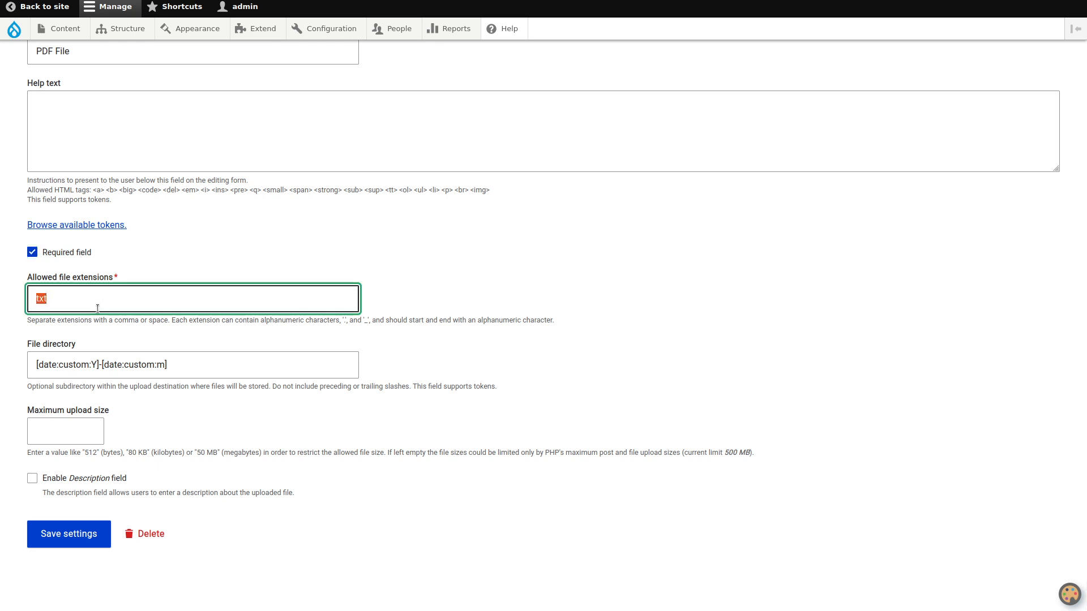
pyautogui.write('pdf')
pyautogui.click(58, 543)
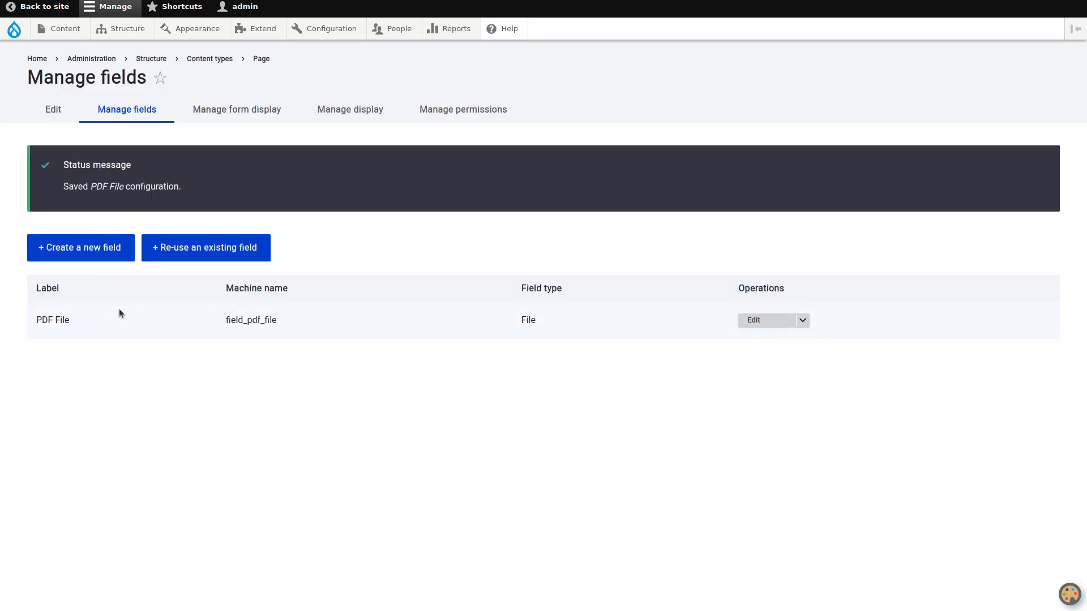
# - Add a Text (plain, long) field labelled PDF Text and save its field settings with one allowed value
pyautogui.click(101, 250)
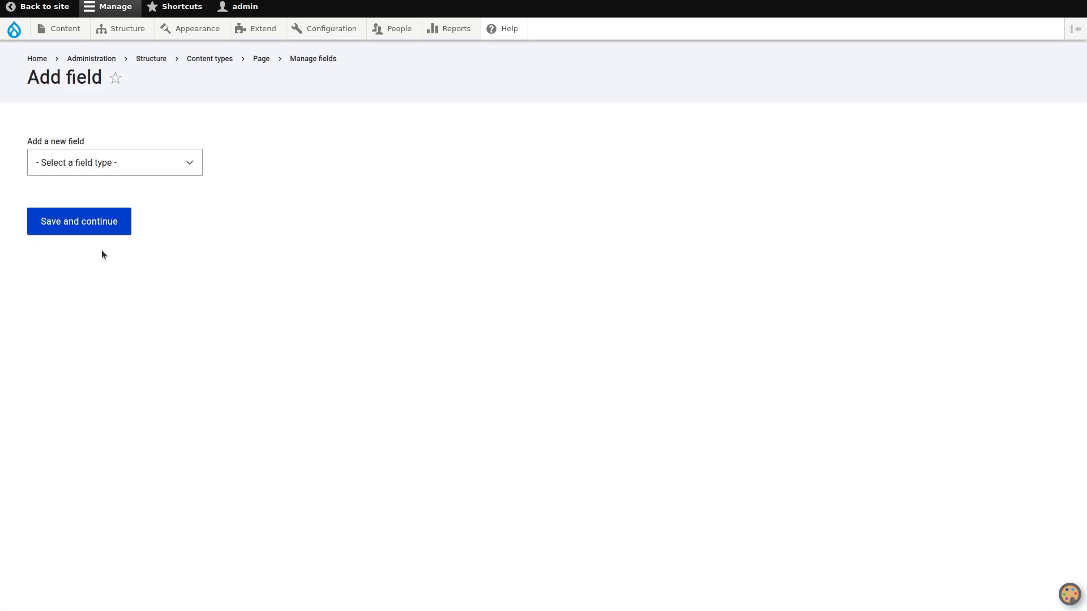
pyautogui.click(164, 171)
pyautogui.scroll(-3, 133, 321)
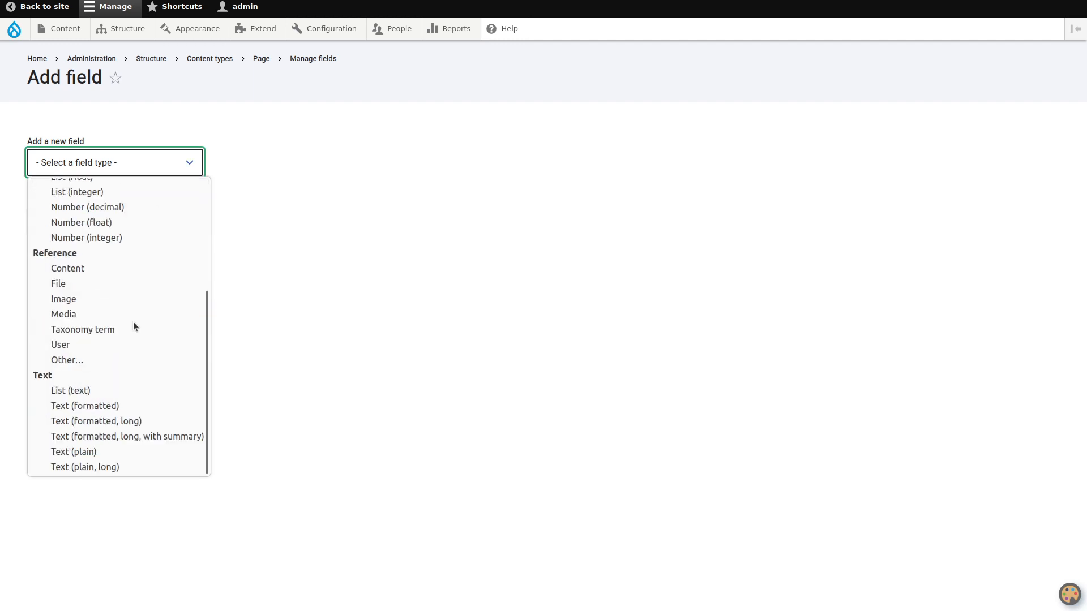
pyautogui.click(113, 467)
pyautogui.click(89, 226)
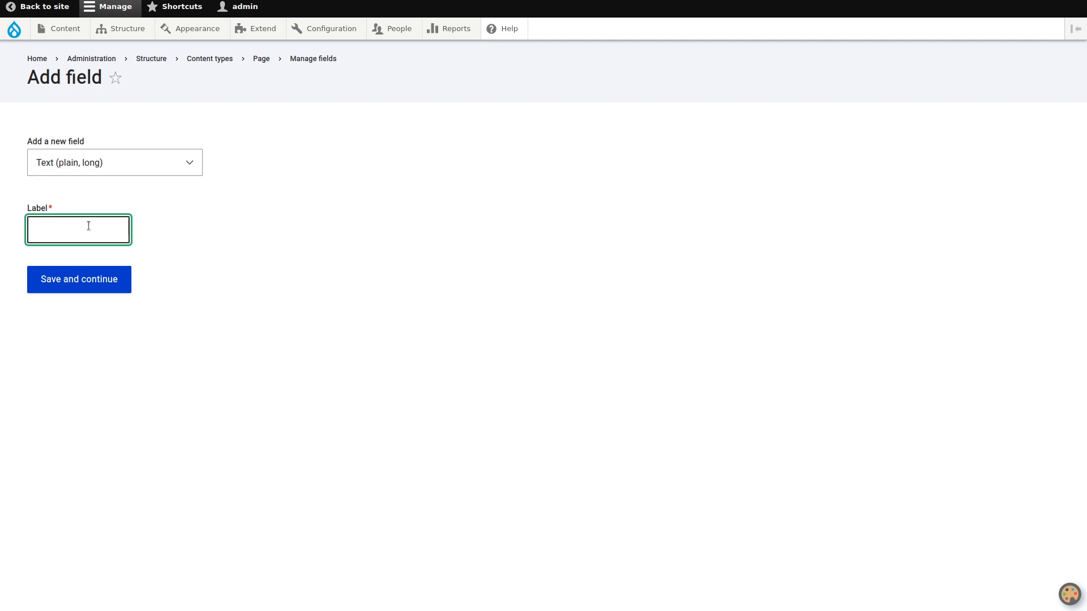
pyautogui.write('PDF Text')
pyautogui.click(89, 278)
pyautogui.click(104, 355)
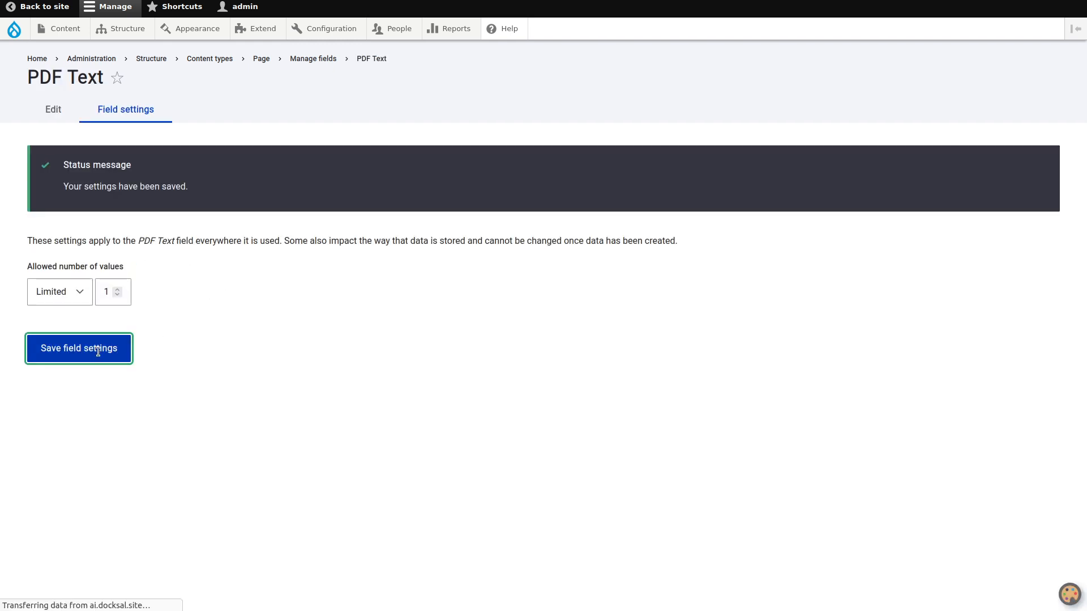
# - Enable AI Interpolator on the PDF Text field with the Text From Document rule
pyautogui.scroll(-2, 155, 298)
pyautogui.click(73, 480)
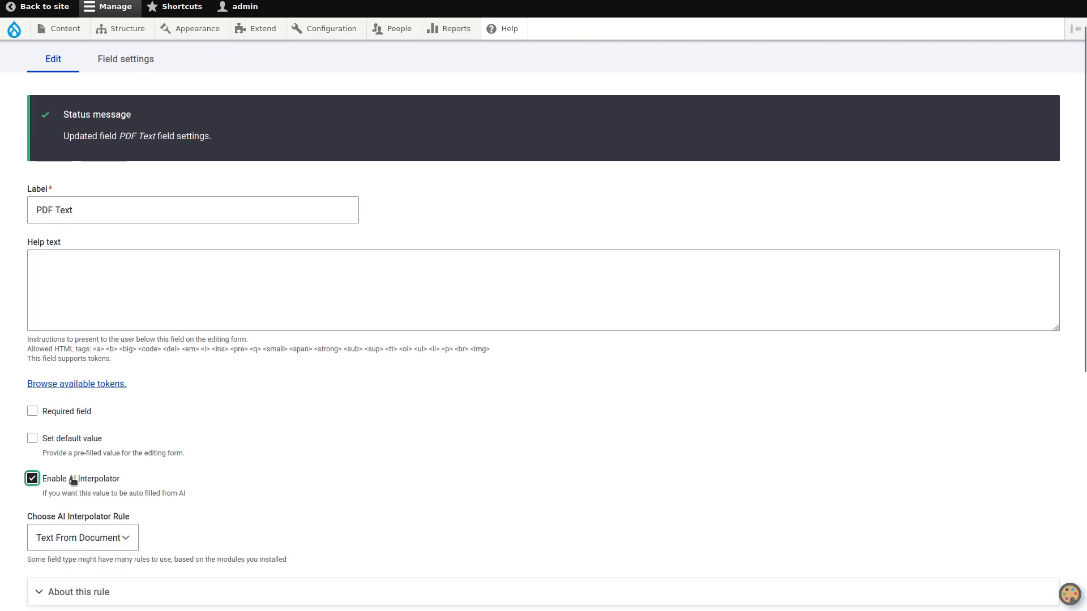
pyautogui.scroll(-5, 185, 354)
pyautogui.click(109, 289)
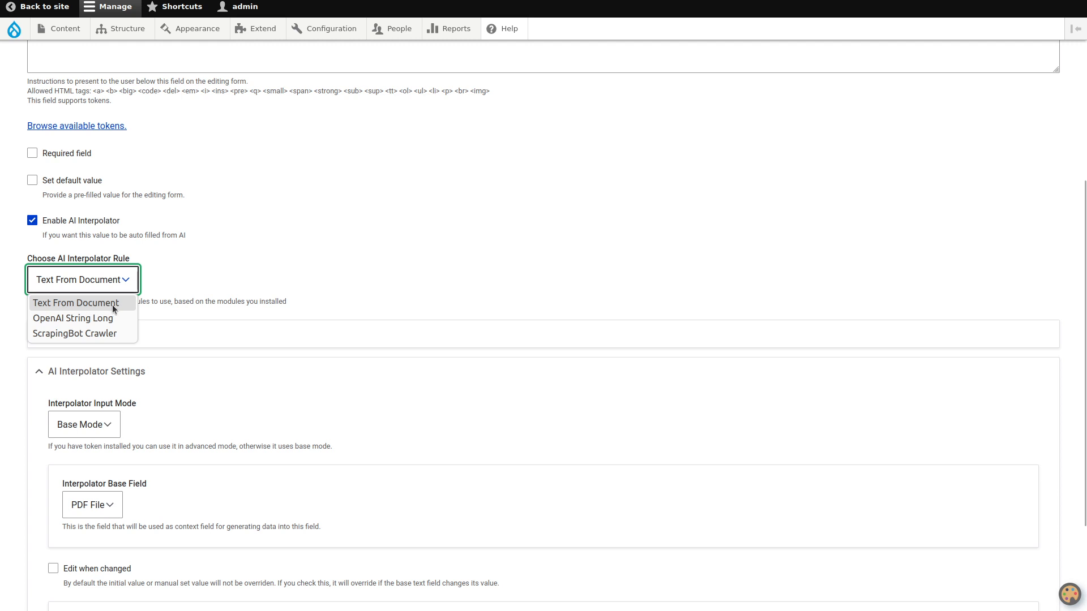
pyautogui.click(232, 291)
# - Set the interpolator worker to Batch in the advanced settings, keeping PDF File as the base field, and save the settings
pyautogui.scroll(-3, 232, 291)
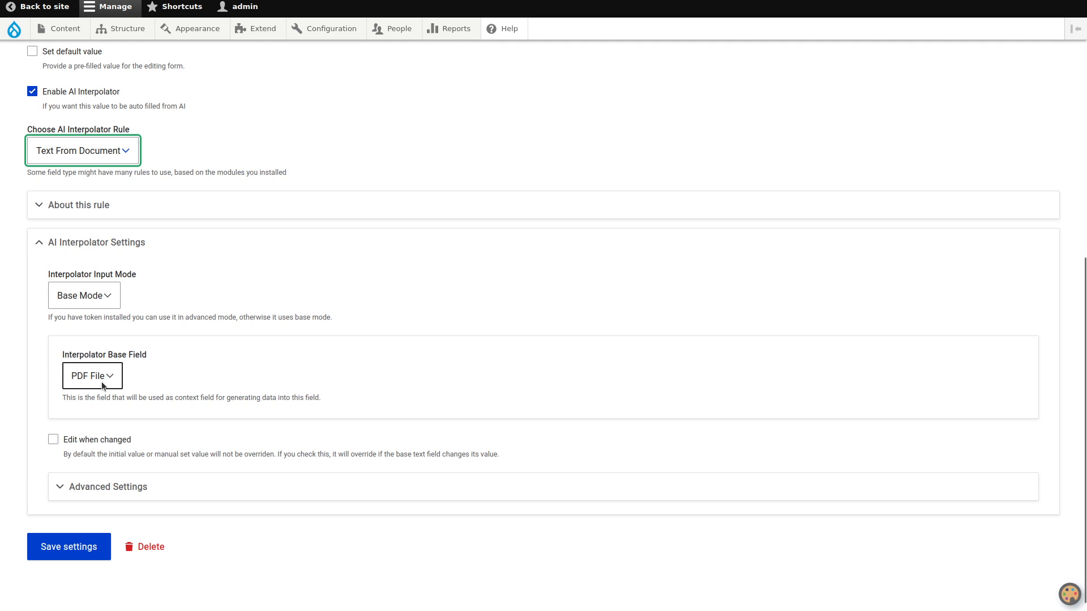
pyautogui.scroll(-3, 182, 376)
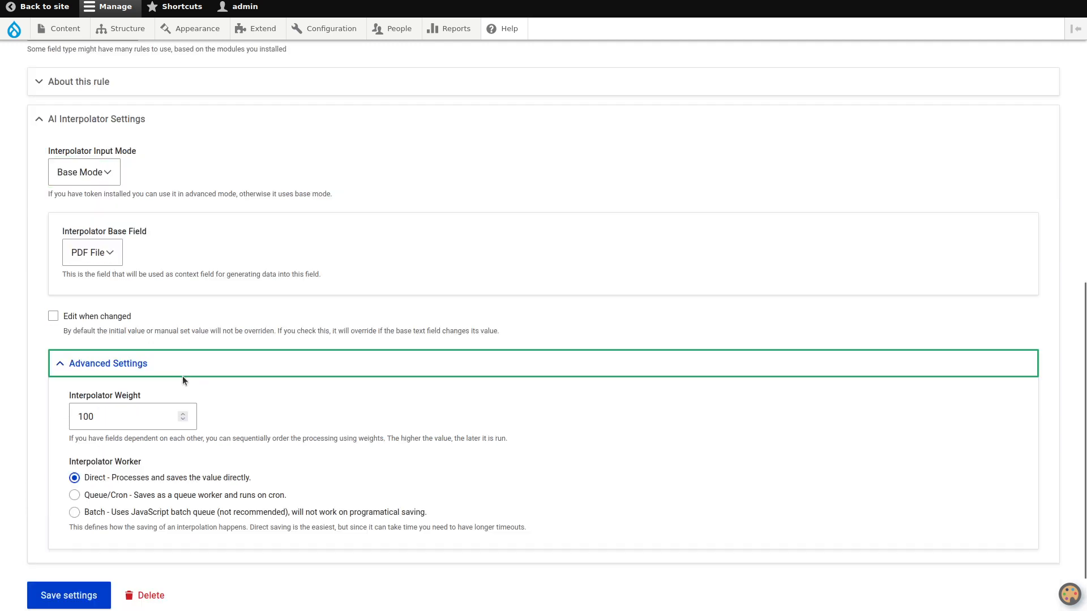
pyautogui.click(106, 454)
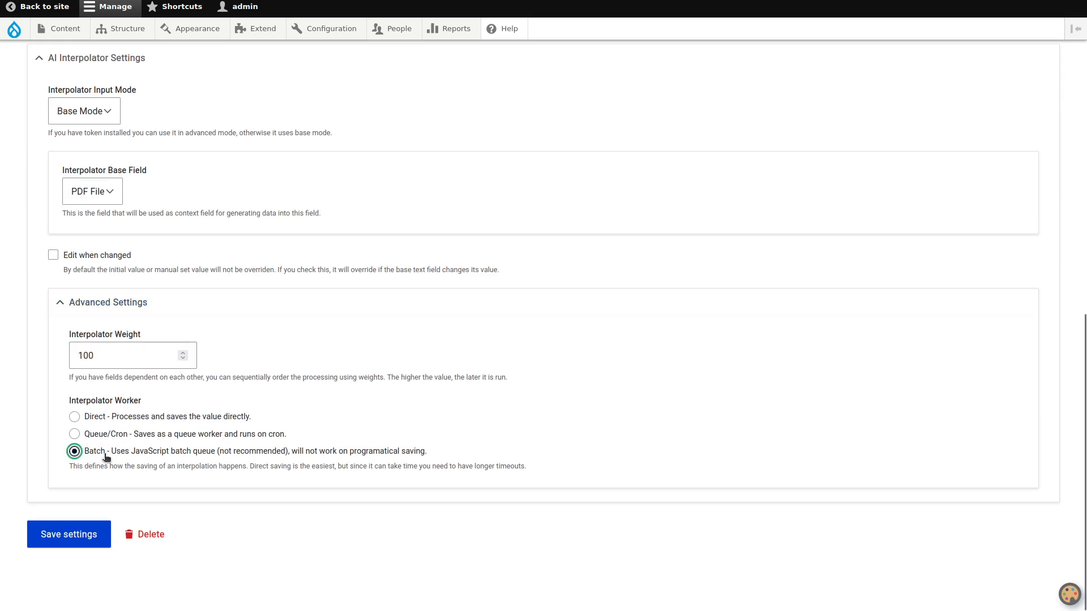
pyautogui.click(69, 541)
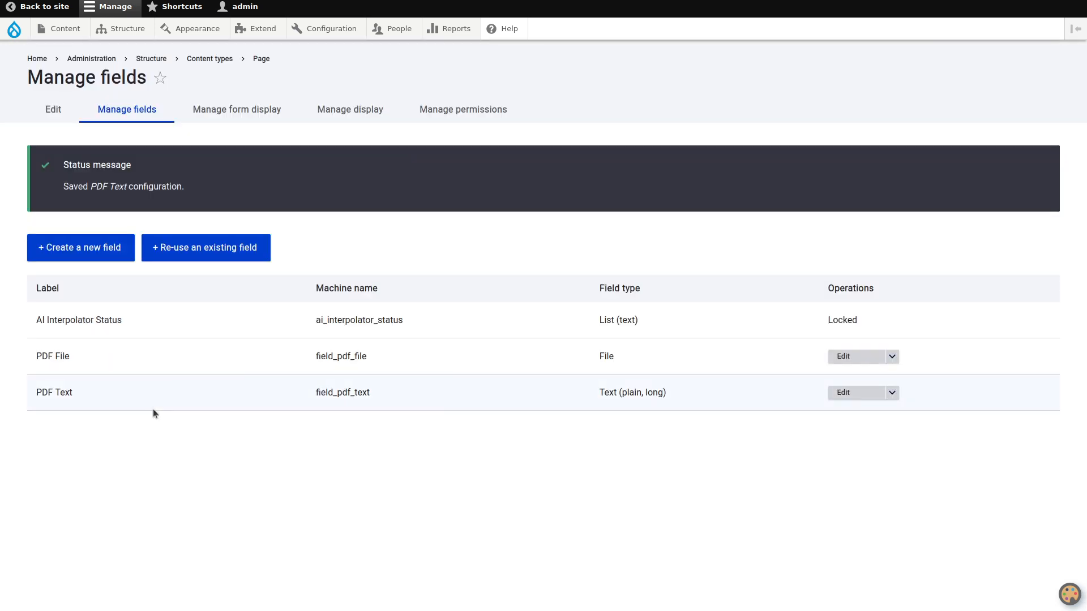
# - Add an FAQ Field labelled FAQ to the Page content type and save its field settings with unlimited allowed values
pyautogui.click(103, 249)
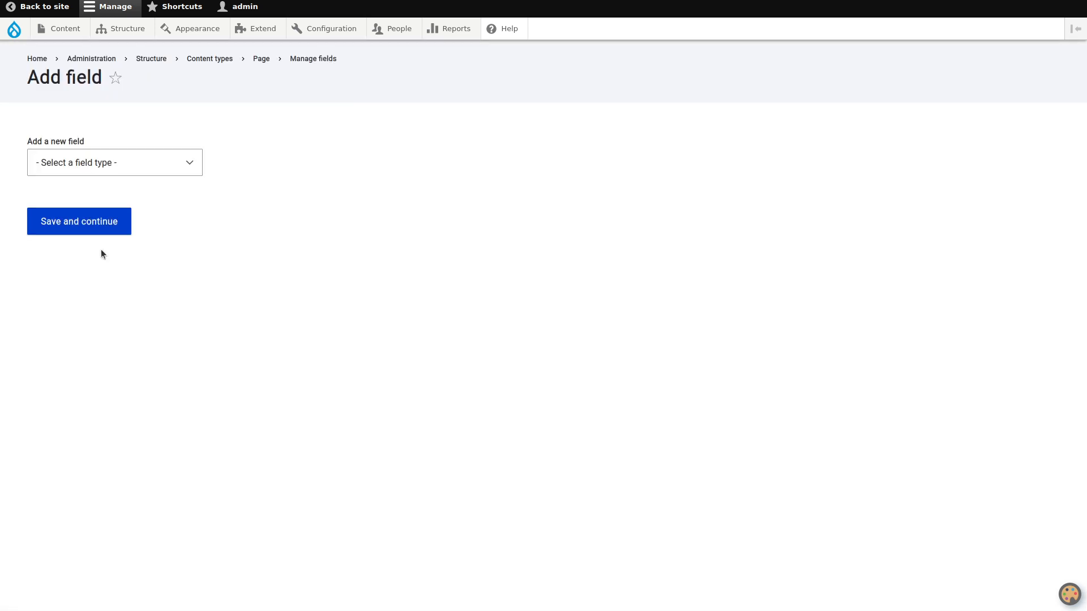
pyautogui.click(184, 171)
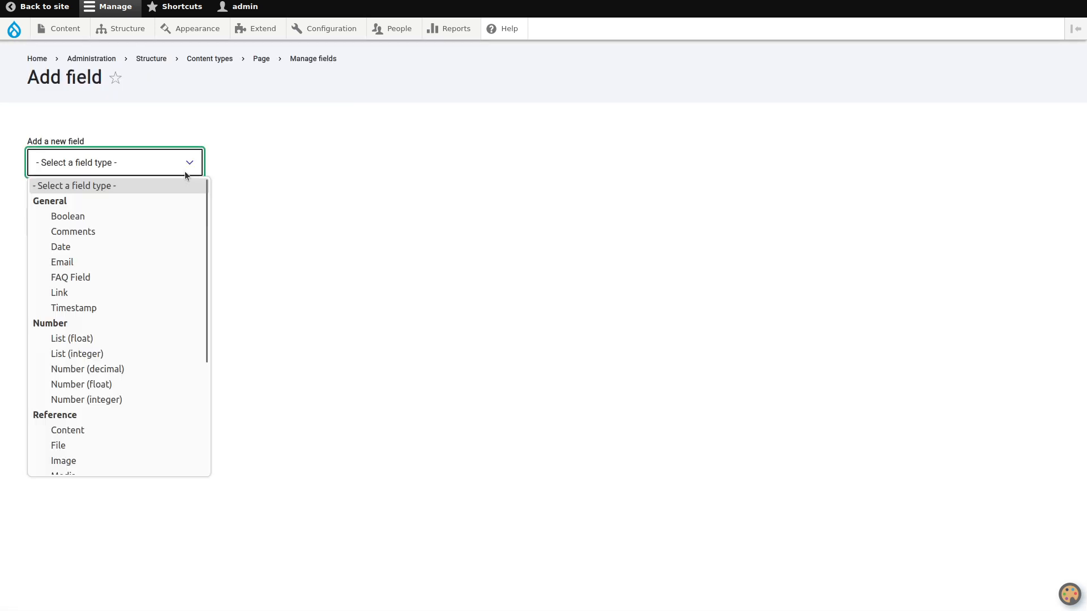
pyautogui.click(132, 278)
pyautogui.click(101, 236)
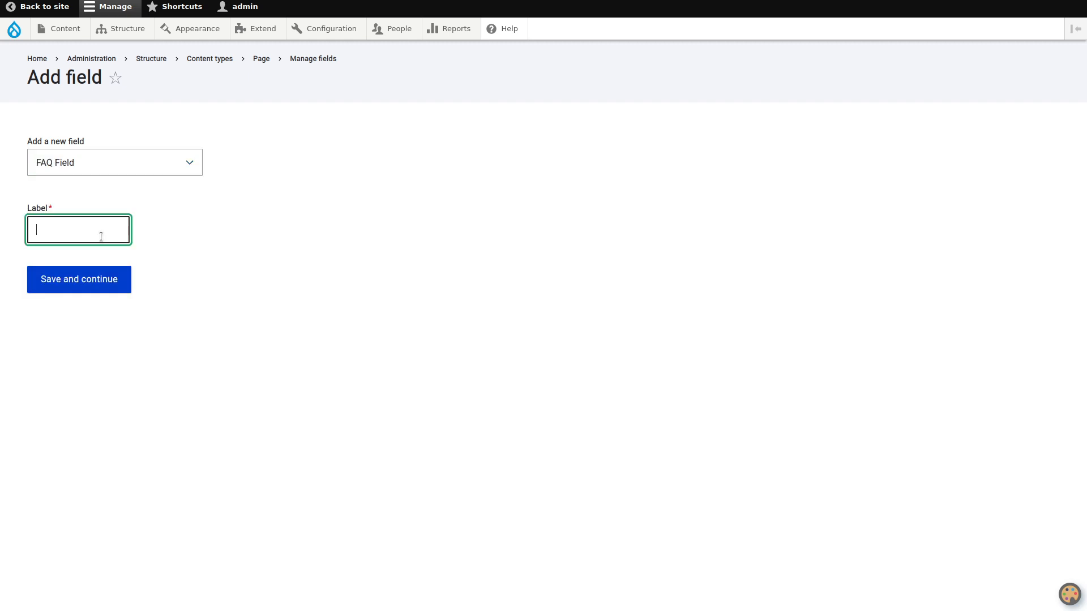
pyautogui.write('FAQ')
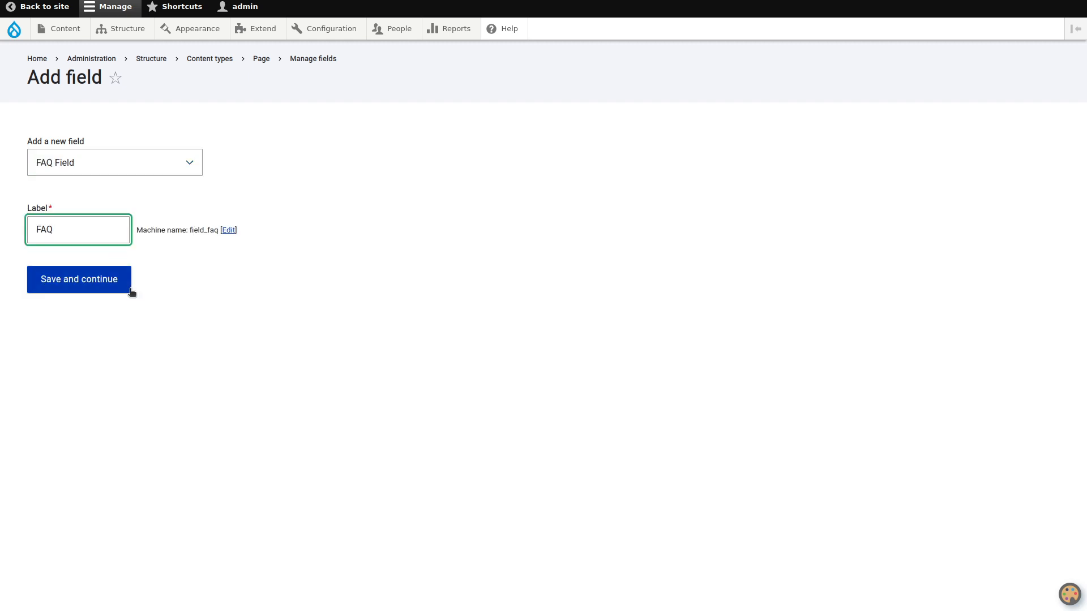
pyautogui.click(130, 288)
pyautogui.click(86, 292)
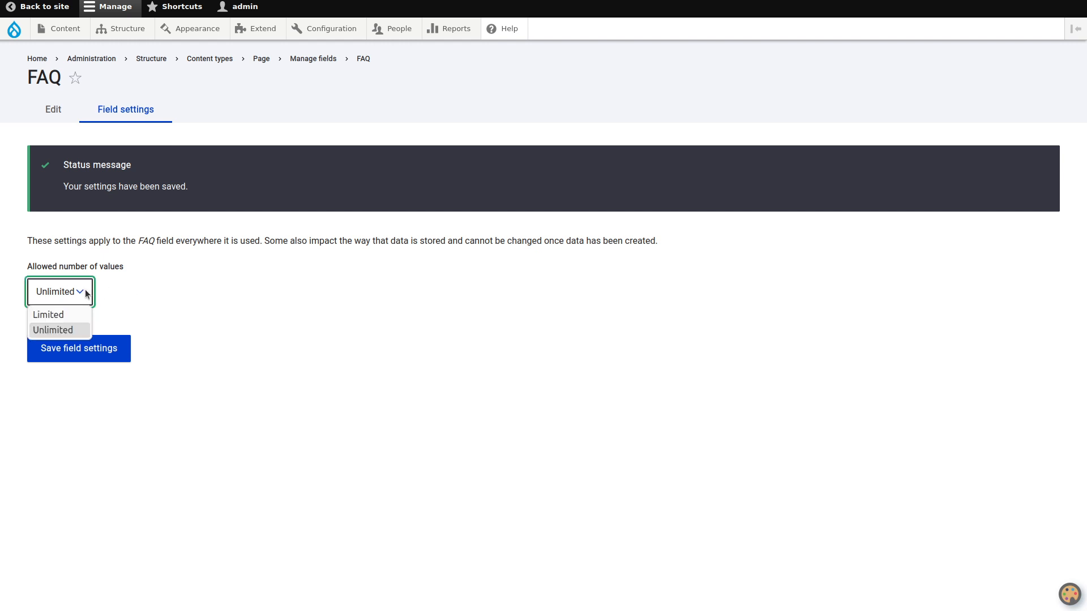
pyautogui.click(85, 290)
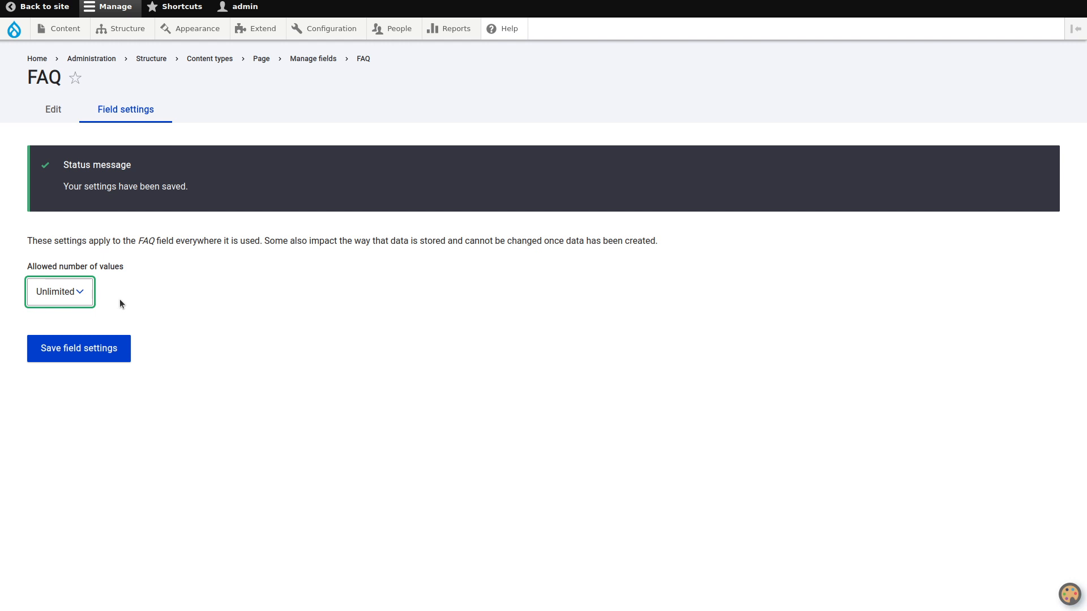
pyautogui.click(92, 348)
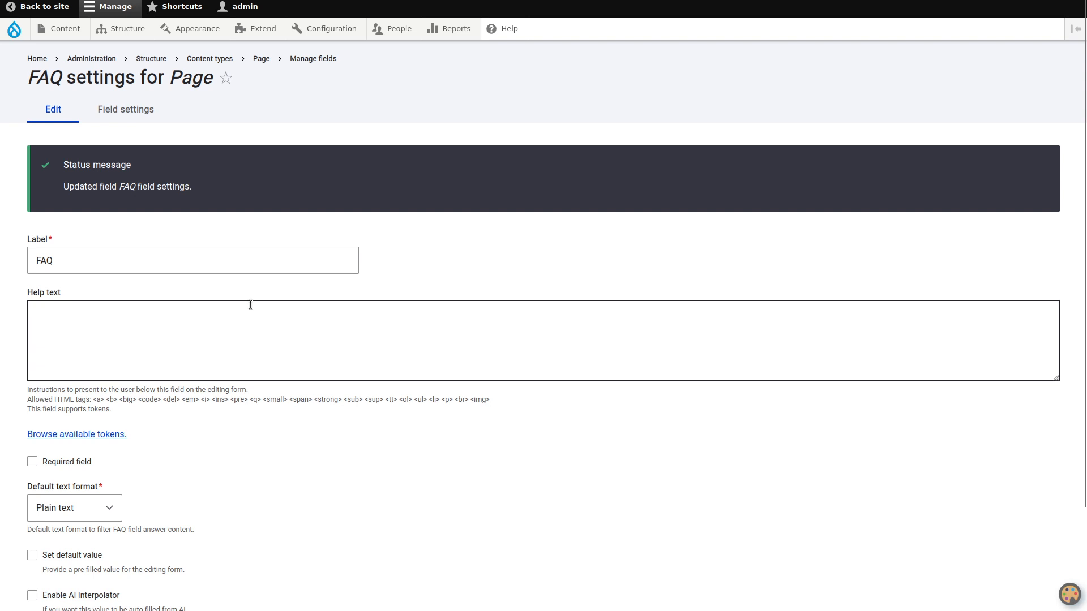
# - Enable AI Interpolator on the FAQ field with the OpenAI FAQ Field rule and set the base field to PDF Text
pyautogui.scroll(-2, 251, 306)
pyautogui.click(85, 478)
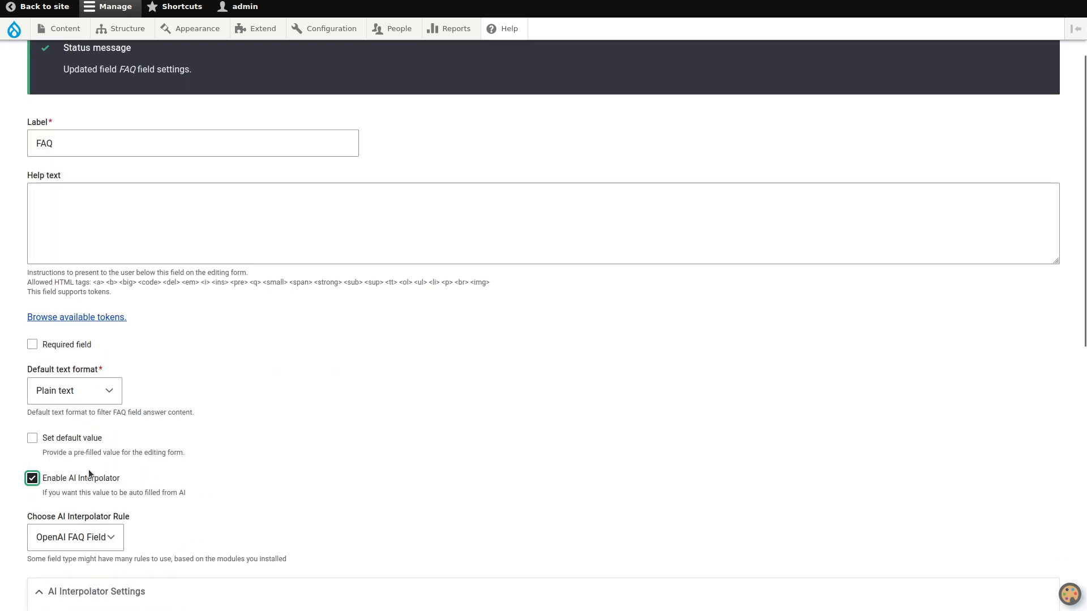
pyautogui.scroll(-5, 290, 385)
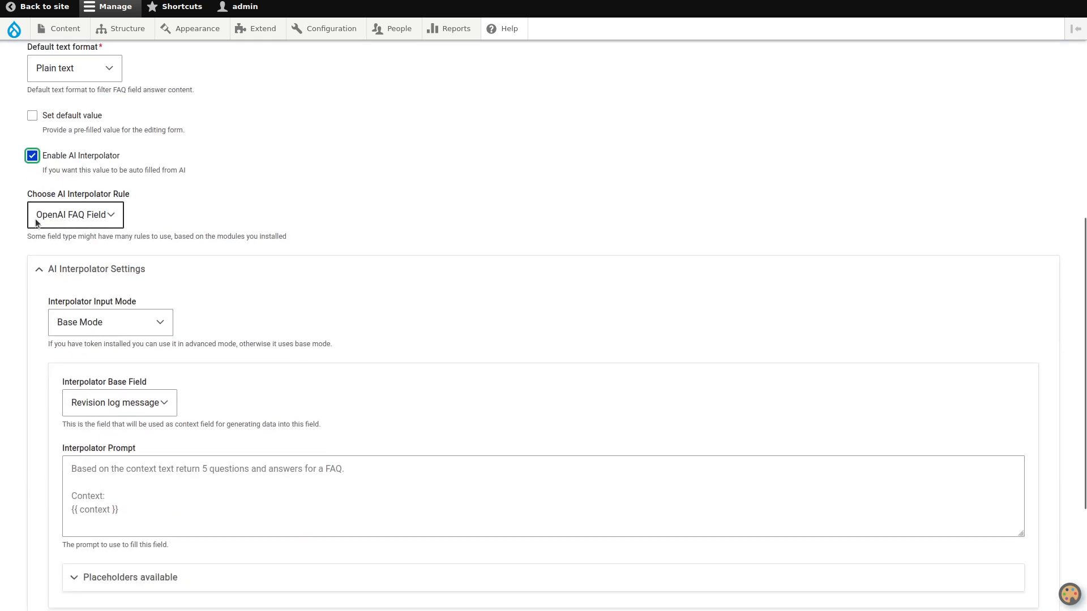
pyautogui.scroll(-2, 246, 225)
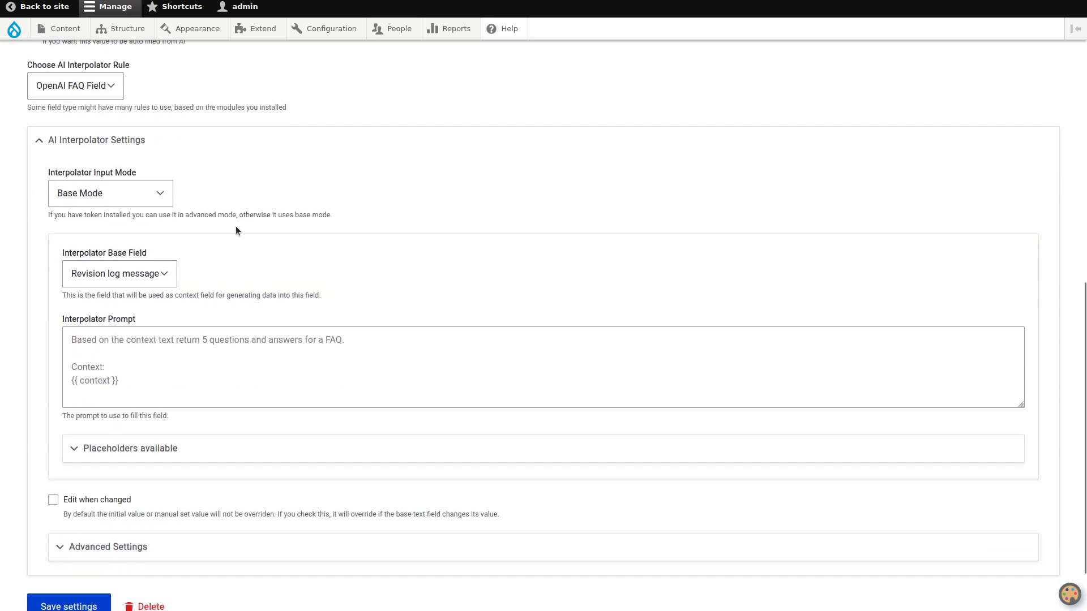
pyautogui.click(146, 274)
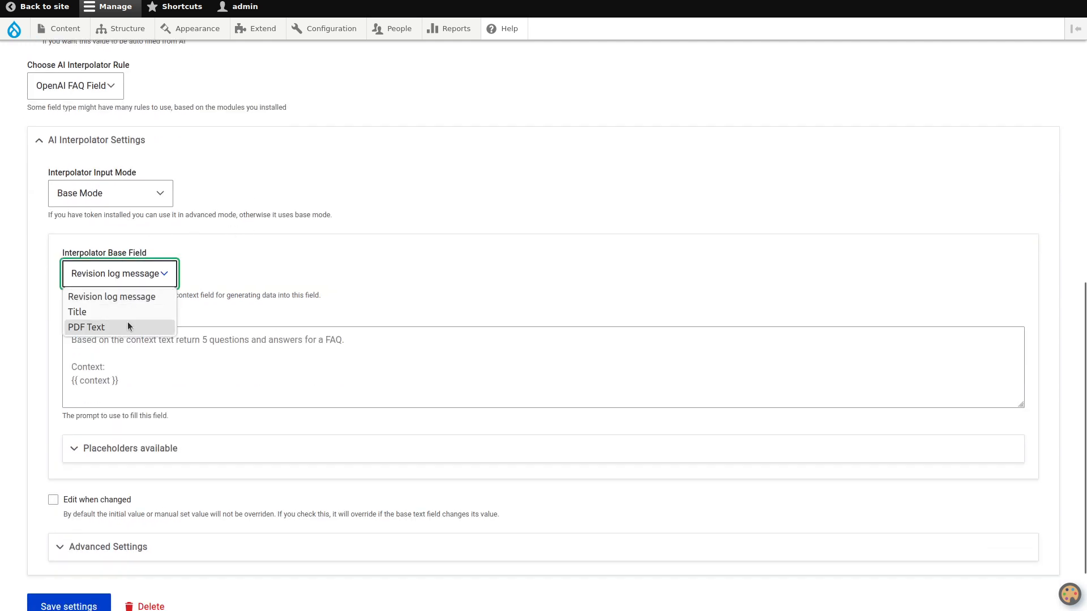
pyautogui.click(128, 326)
pyautogui.rightClick(150, 341)
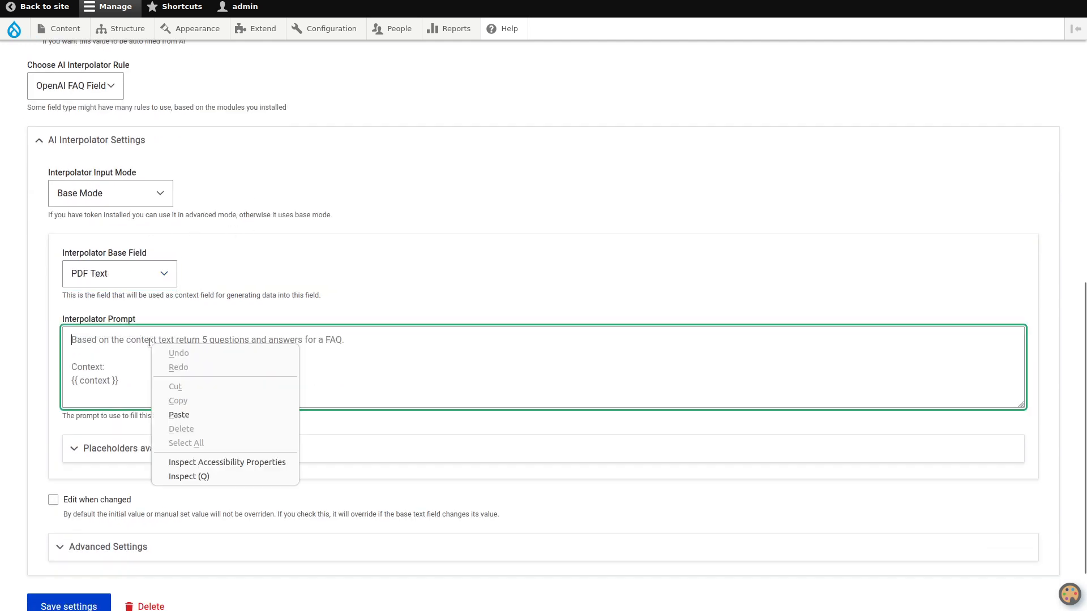
pyautogui.click(173, 476)
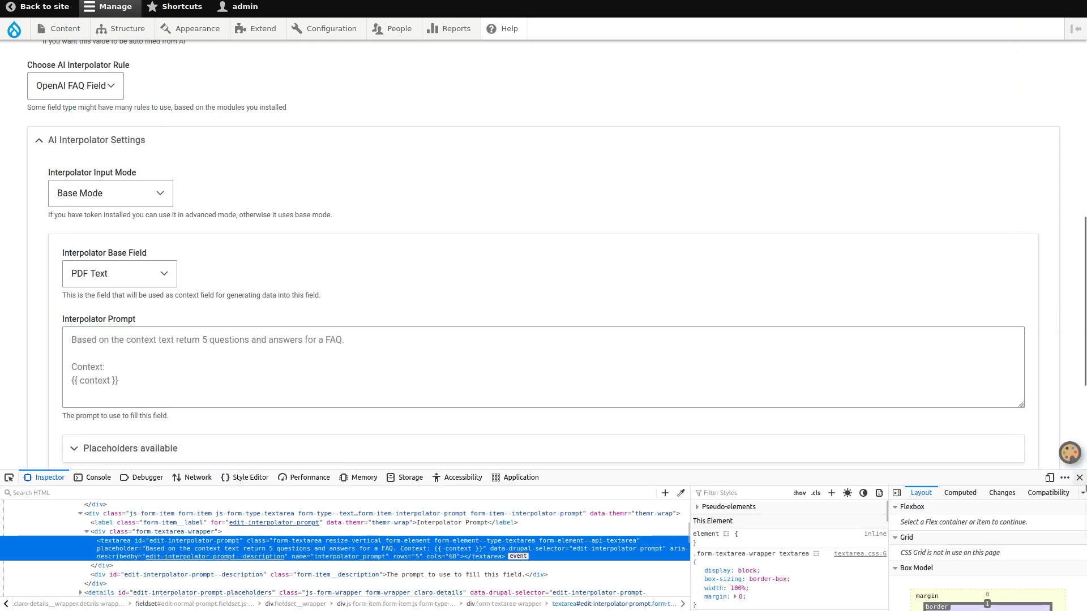
pyautogui.click(1078, 477)
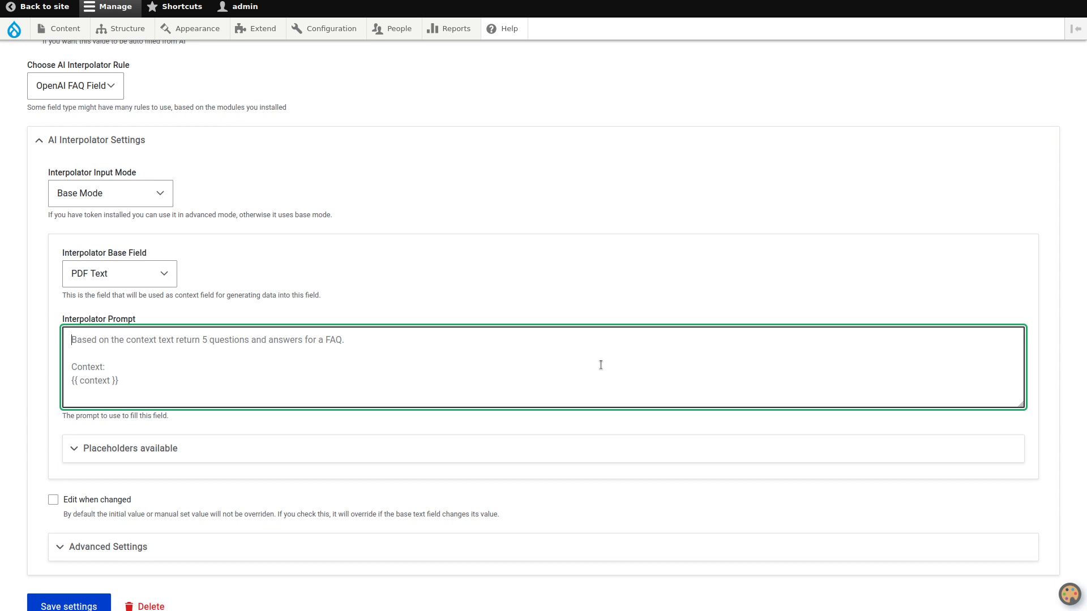
# - Begin the interpolator prompt with "Based on the context write 5 questions and answers for the"
pyautogui.write('Based on')
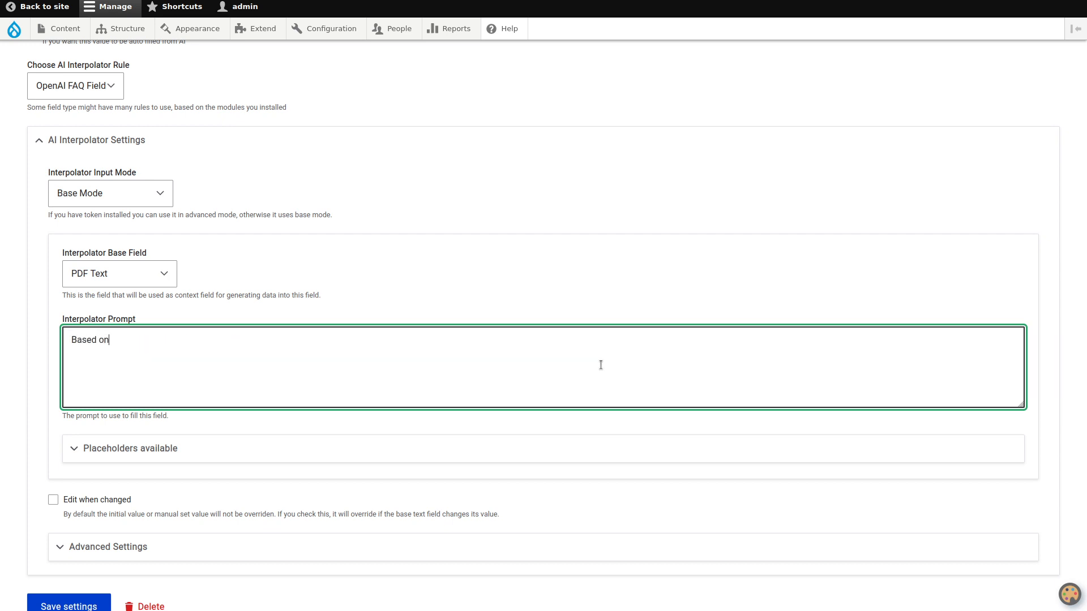
pyautogui.write(' the ')
pyautogui.write('context w')
pyautogui.write('rite 5 ')
pyautogui.write('questions and')
pyautogui.write(' answers f')
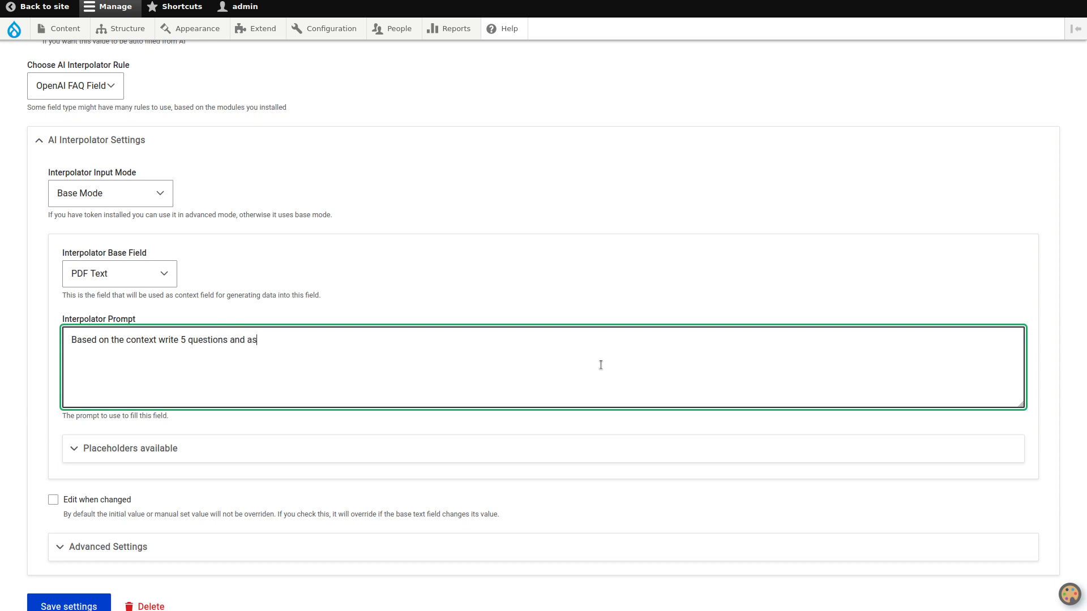
pyautogui.write('or the')
# - Set the FAQ field's default text format to Full HTML
pyautogui.scroll(5, 501, 248)
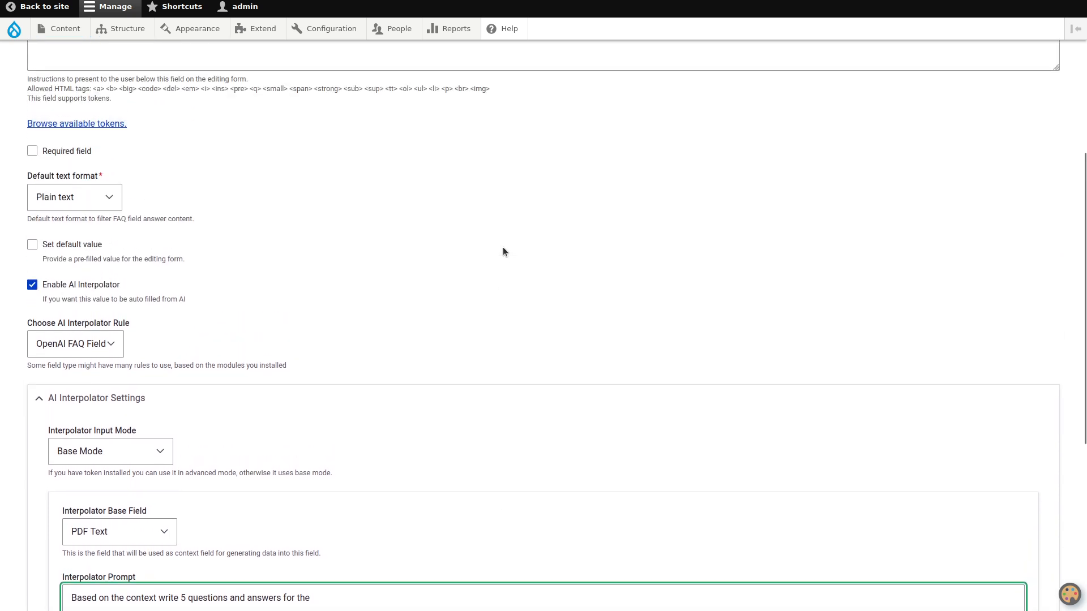
pyautogui.scroll(2, 503, 252)
pyautogui.click(94, 334)
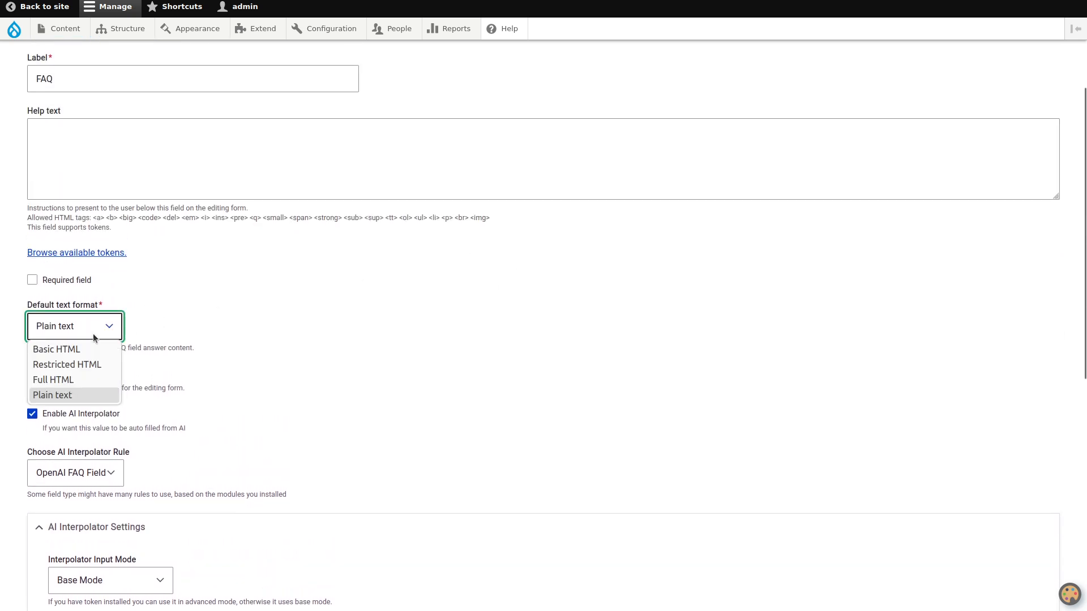
pyautogui.click(97, 381)
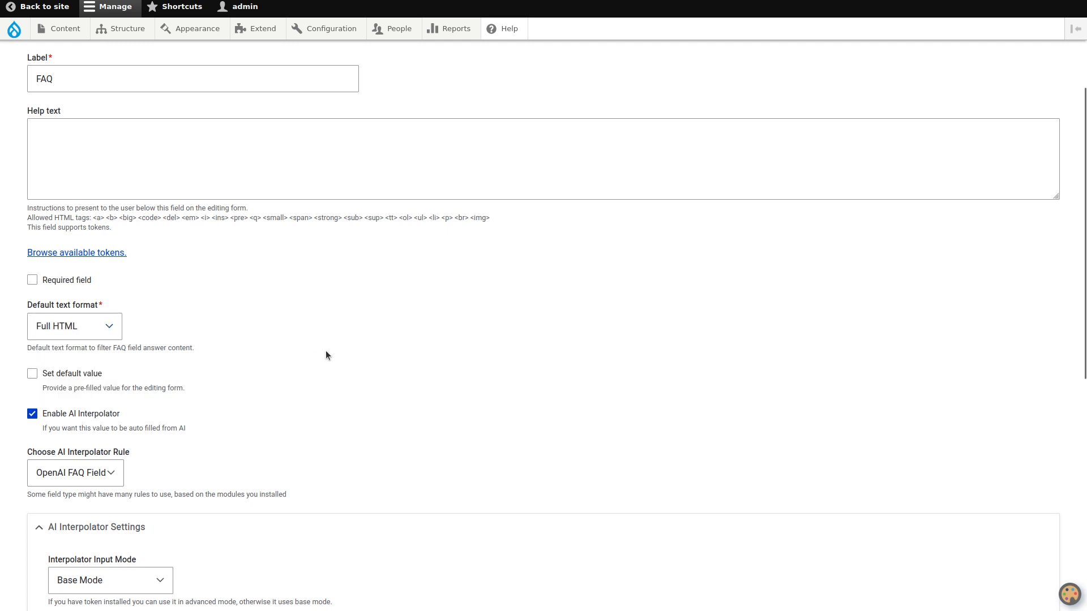
# - Replace the prompt's final "the" with "a FAQ section. Keep the answers under 2 sentences."
pyautogui.scroll(-5, 325, 355)
pyautogui.click(399, 426)
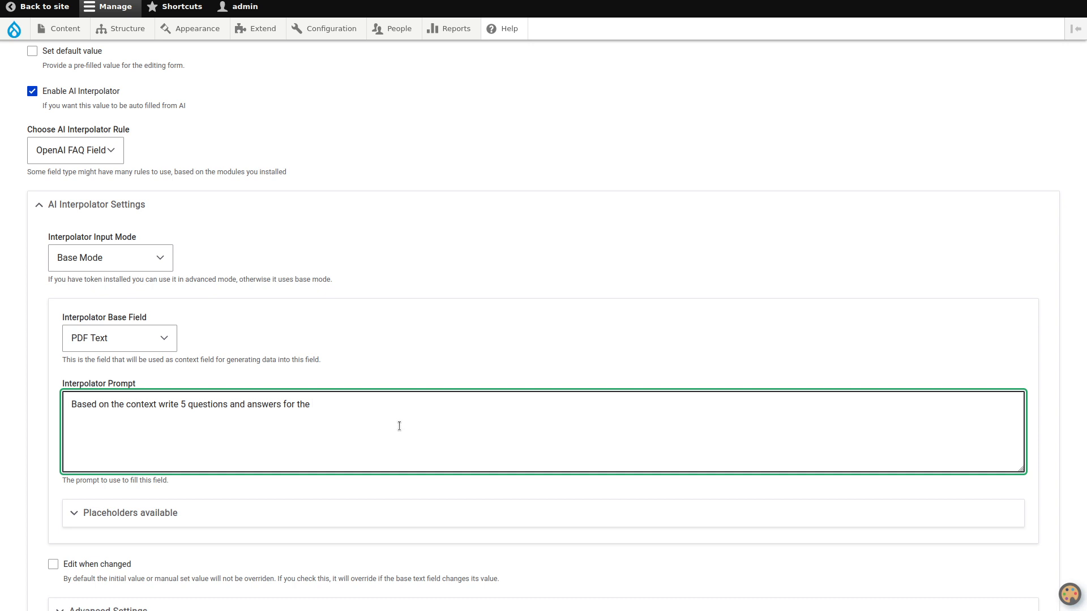
pyautogui.press('BackSpace')
pyautogui.press('BackSpace')
pyautogui.press('BackSpace')
pyautogui.write('a FAQ se')
pyautogui.write('ction.')
pyautogui.write(' T')
pyautogui.write('Keep the answer')
pyautogui.write('s under')
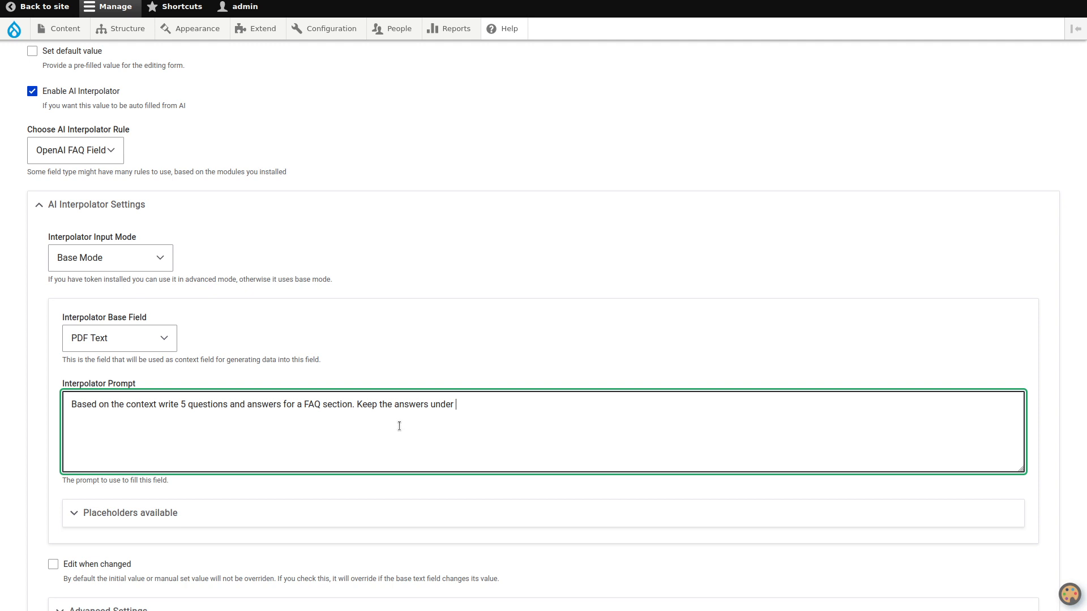
pyautogui.write(' 2 sentences. You may use HTML tags ')
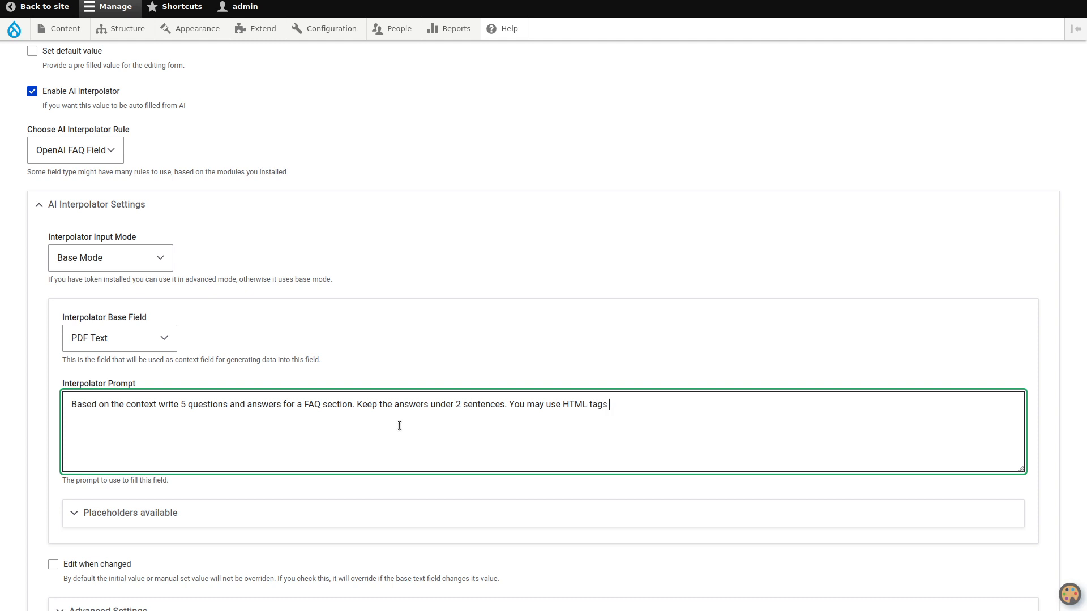
pyautogui.write('like strong an')
pyautogui.write('d em')
pyautogui.write(', underline')
# - Below a blank line in the prompt, add "Context:" followed on its own line by the copied {{ context }} placeholder
pyautogui.press('Return')
pyautogui.press('Return')
pyautogui.write('Contet')
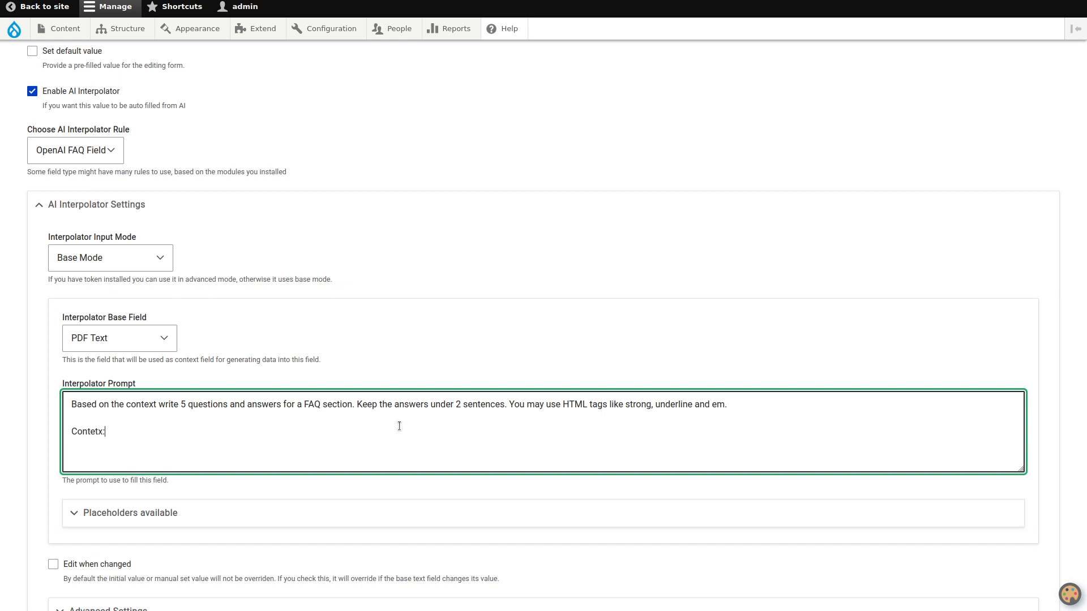
pyautogui.press('BackSpace')
pyautogui.write('xt:')
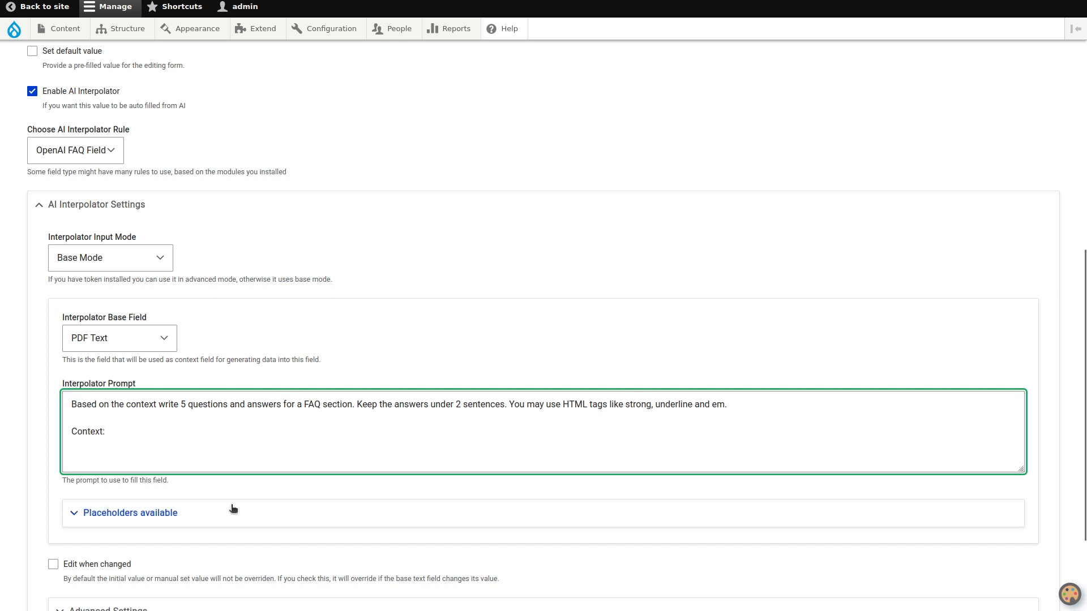
pyautogui.click(186, 520)
pyautogui.moveTo(133, 546); pyautogui.dragTo(60, 549)
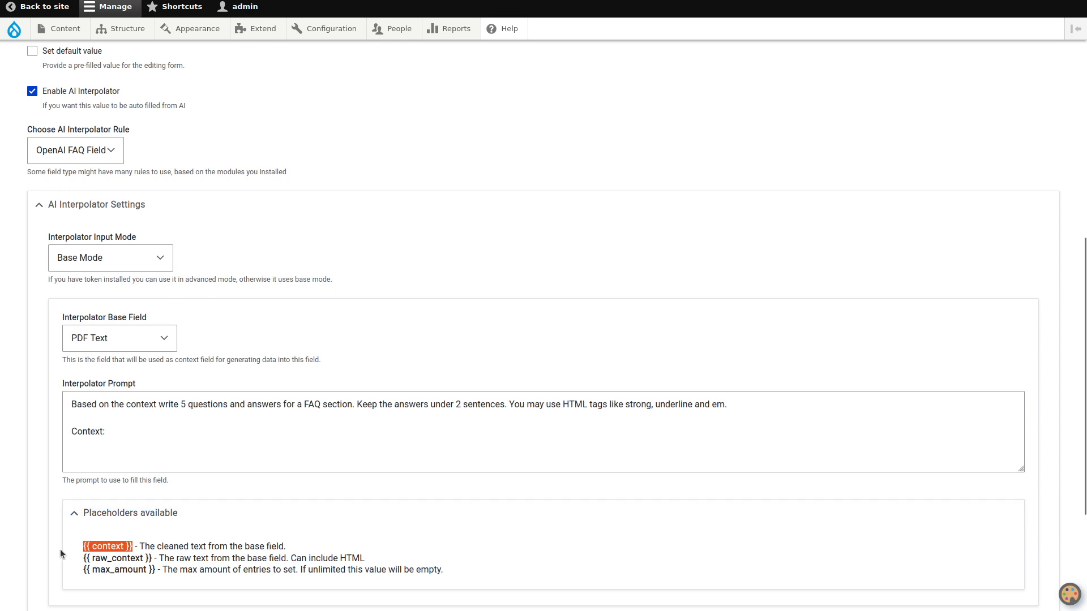
pyautogui.hotkey('ctrl', 'c')
pyautogui.click(103, 440)
pyautogui.press('Return')
pyautogui.hotkey('ctrl', 'v')
# - In the advanced interpolator settings, set the worker to Batch and the interpolator weight to 101
pyautogui.scroll(-3, 106, 440)
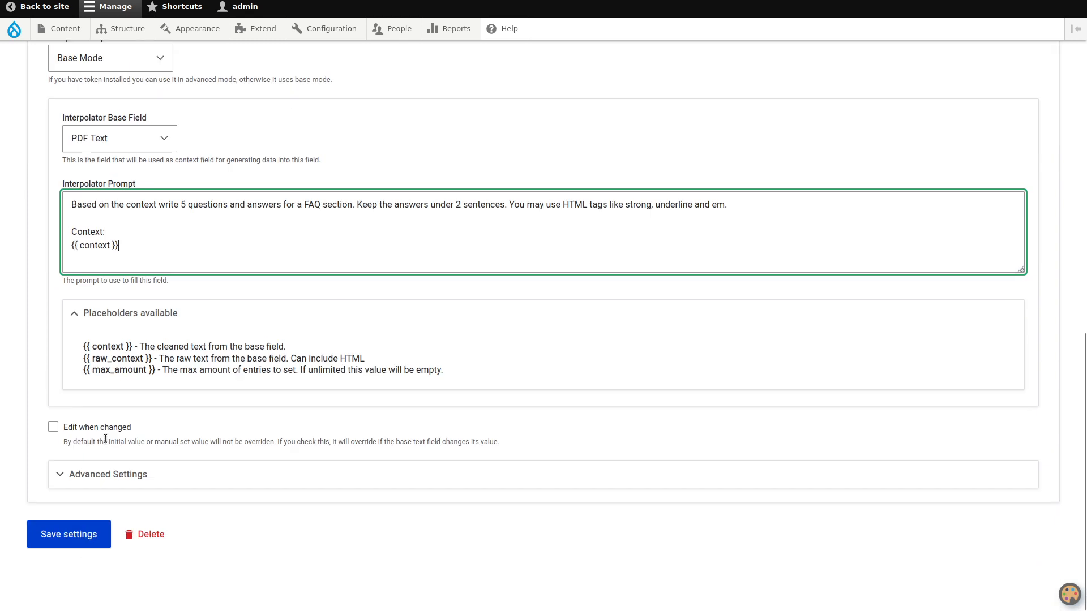
pyautogui.click(86, 485)
pyautogui.scroll(-5, 91, 481)
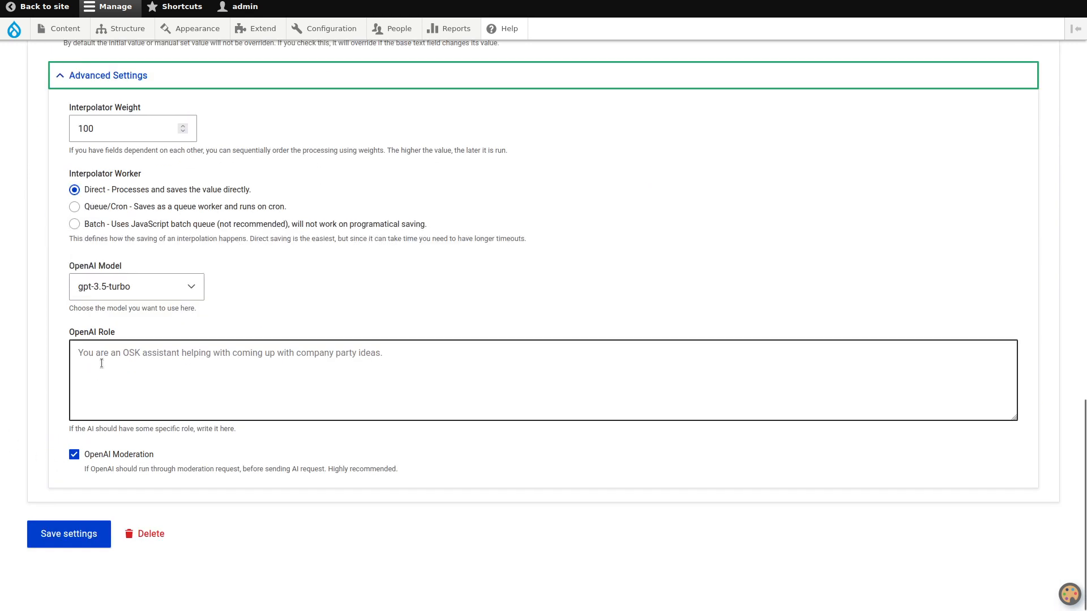
pyautogui.click(75, 229)
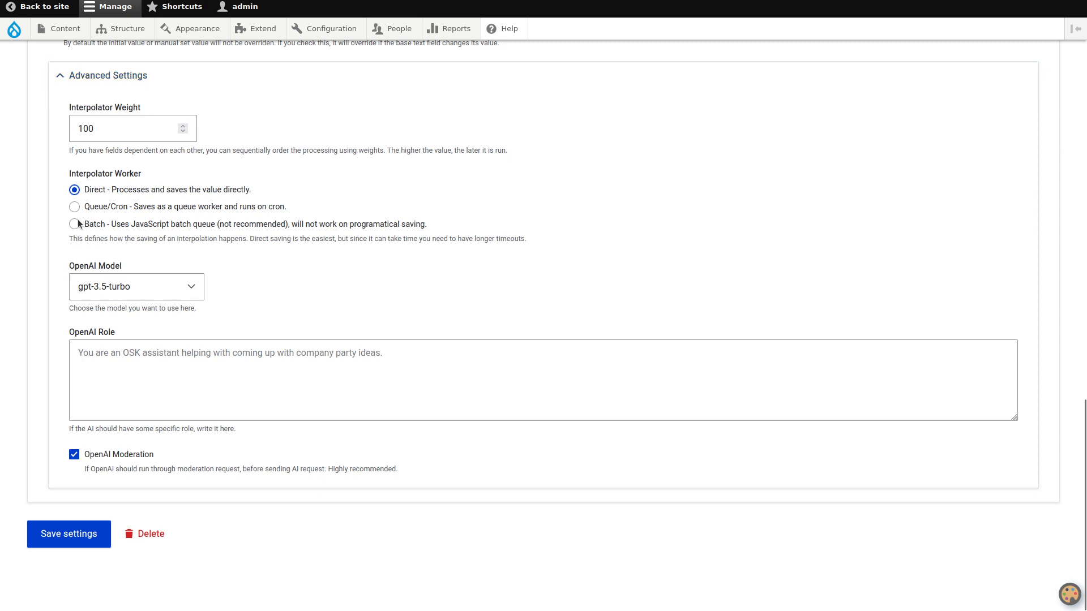
pyautogui.click(76, 225)
pyautogui.click(135, 127)
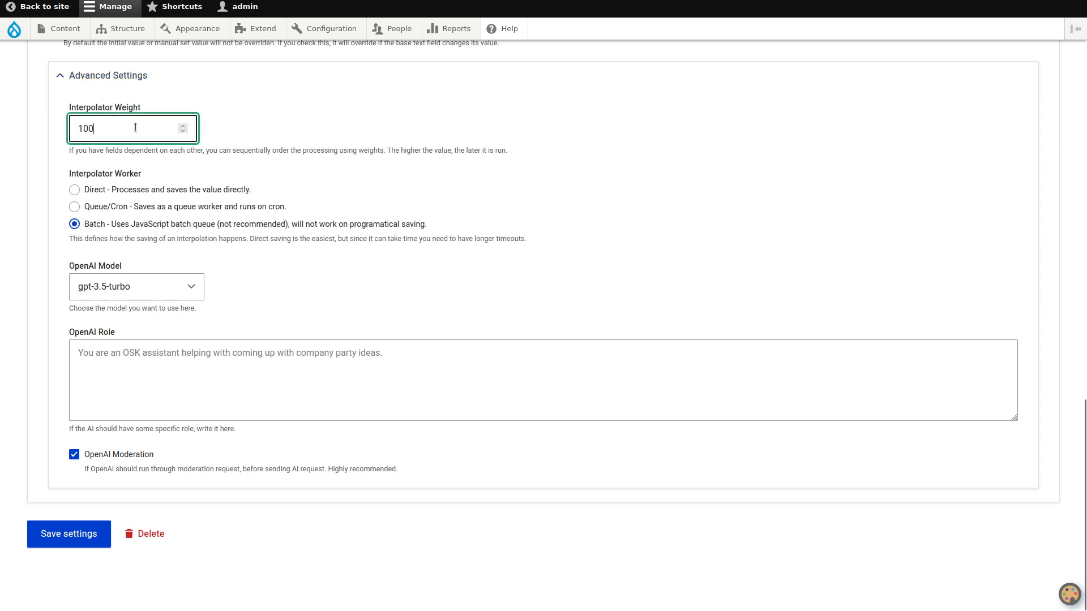
pyautogui.press('Up')
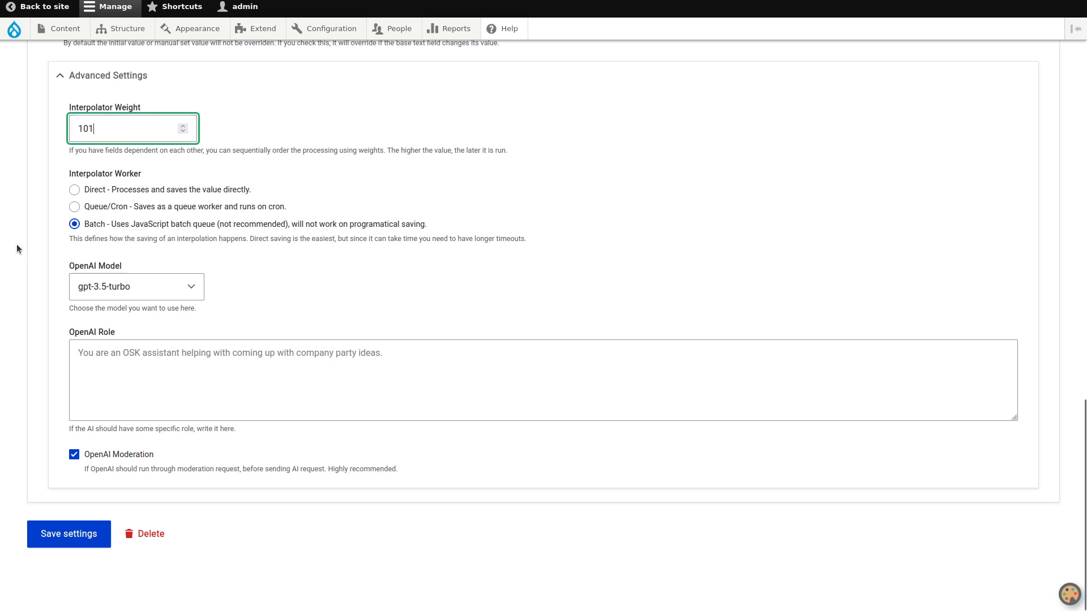
# - Set the OpenAI model to gpt-4 and save the FAQ field settings
pyautogui.click(120, 286)
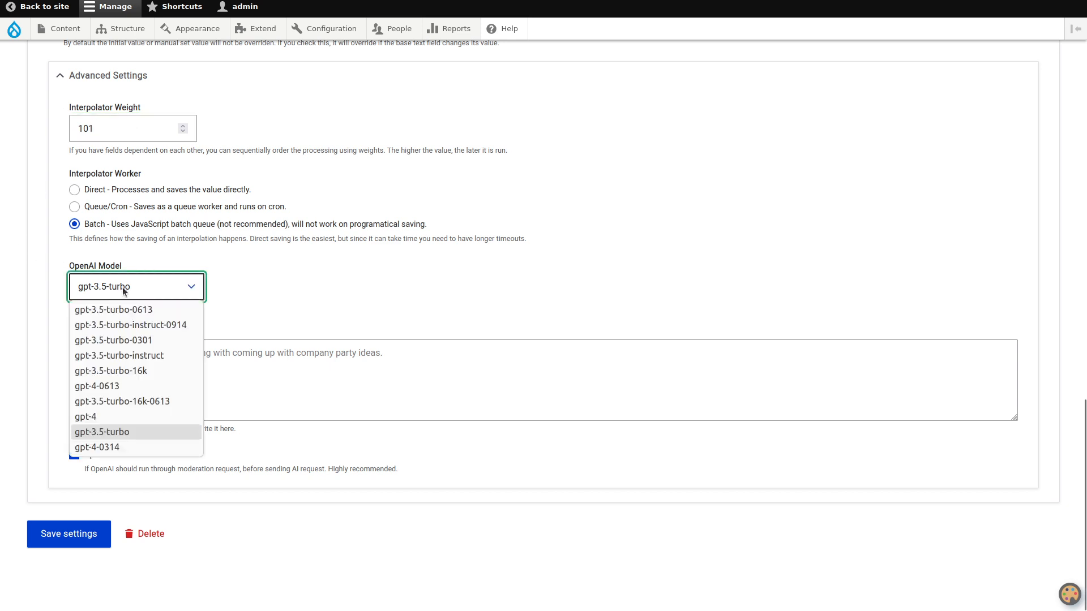
pyautogui.click(114, 417)
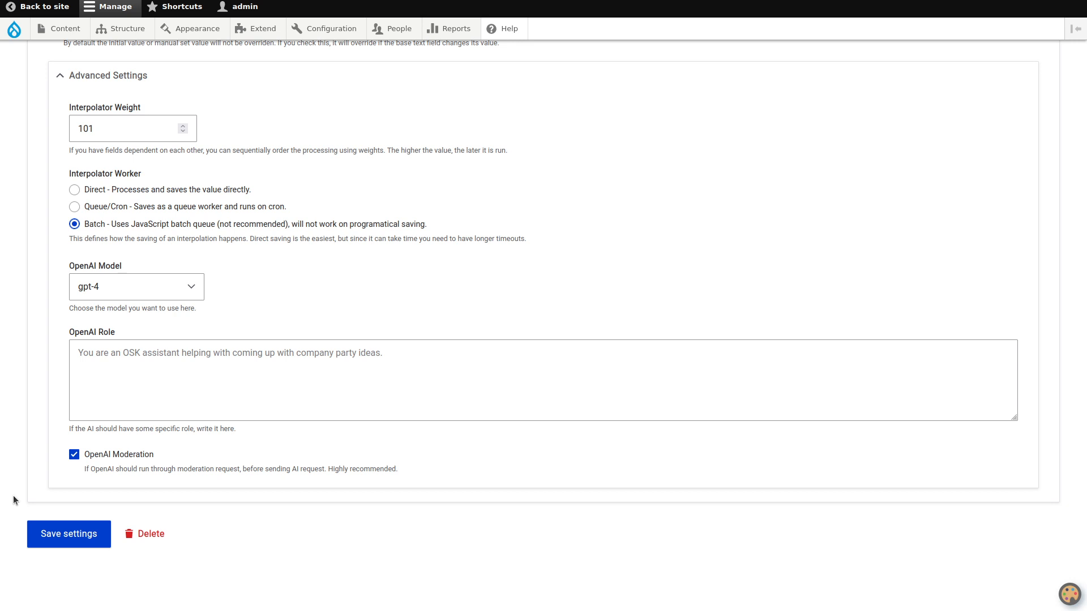
pyautogui.click(51, 546)
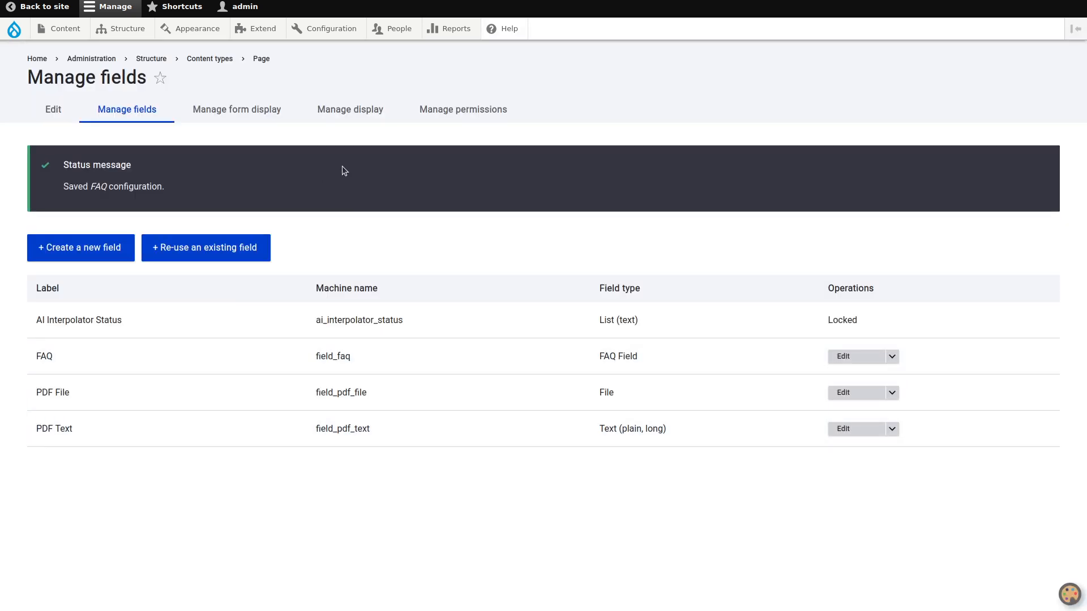
# - Save the Page content type's form display with the FAQ field enabled below PDF Text
pyautogui.click(265, 111)
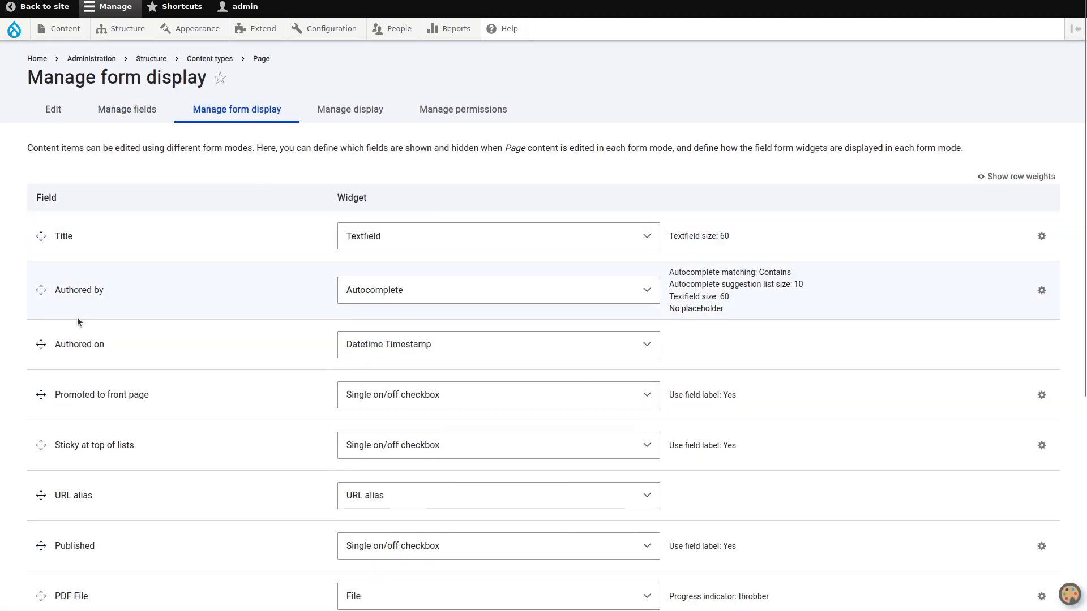
pyautogui.scroll(-5, 77, 317)
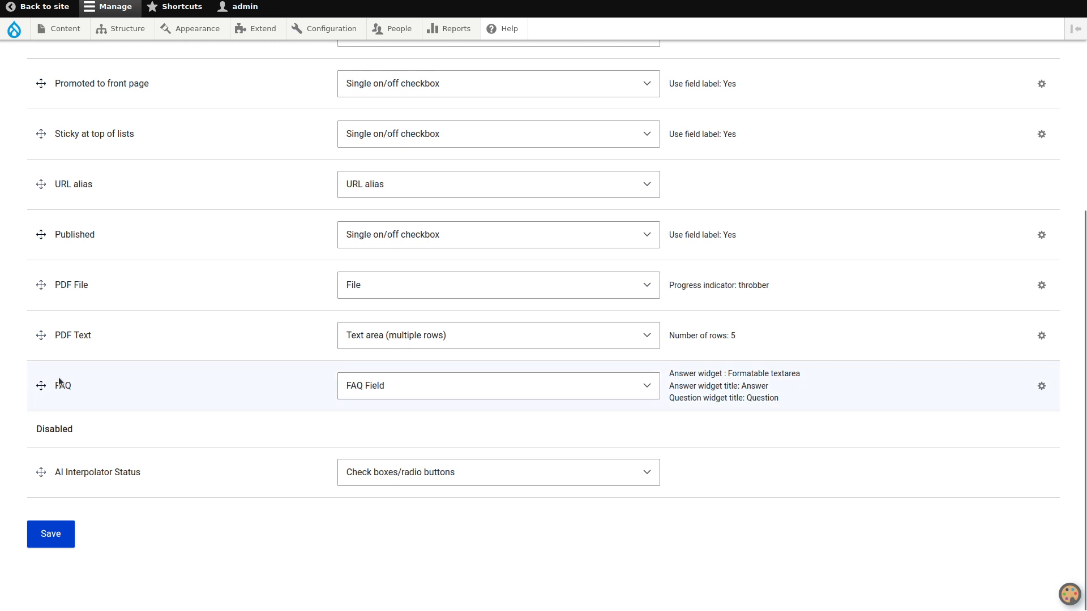
pyautogui.moveTo(59, 377); pyautogui.dragTo(37, 444)
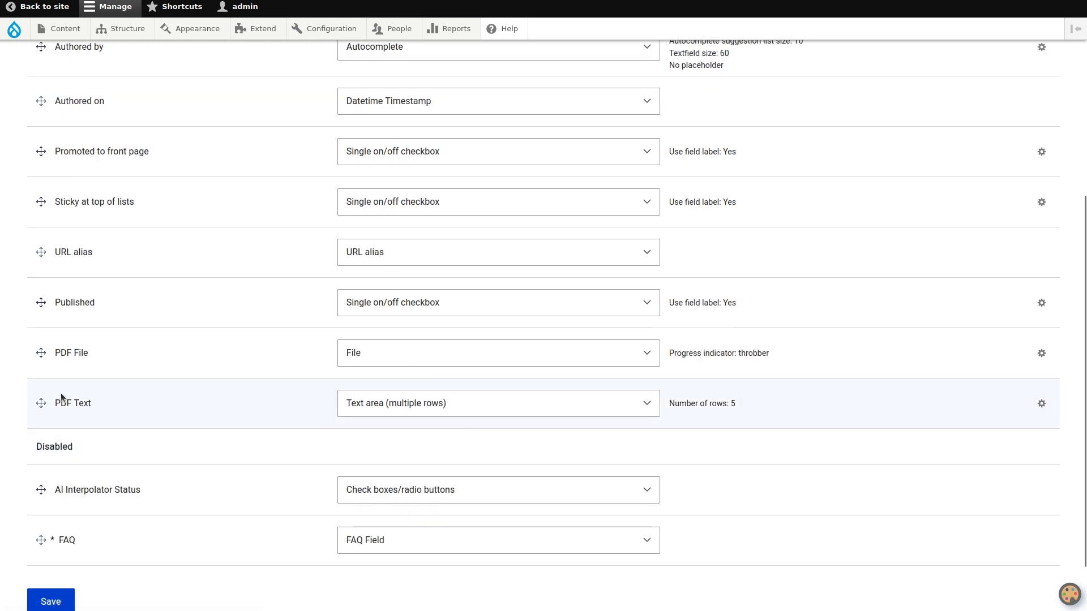
pyautogui.moveTo(37, 539); pyautogui.dragTo(52, 463)
pyautogui.click(50, 601)
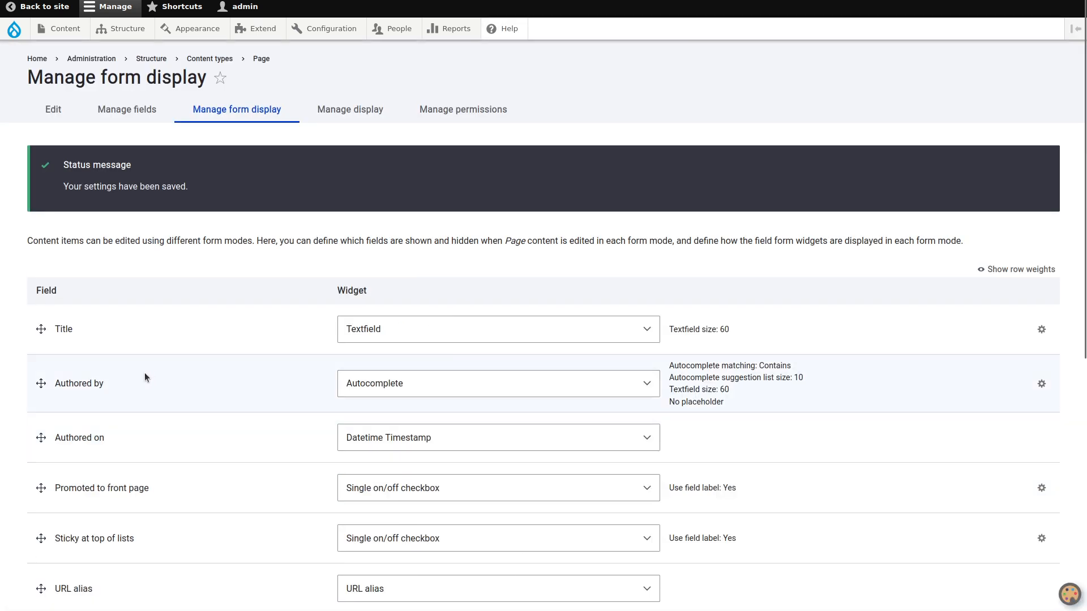
# - Start a new Page content item and title it "Stretches"
pyautogui.moveTo(66, 31)
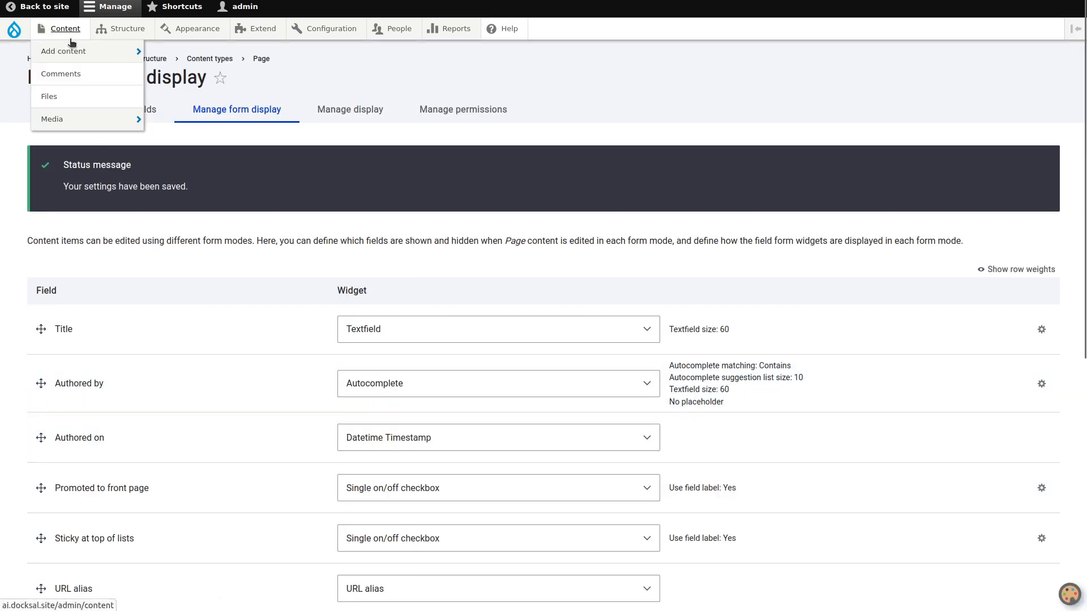
pyautogui.moveTo(84, 52)
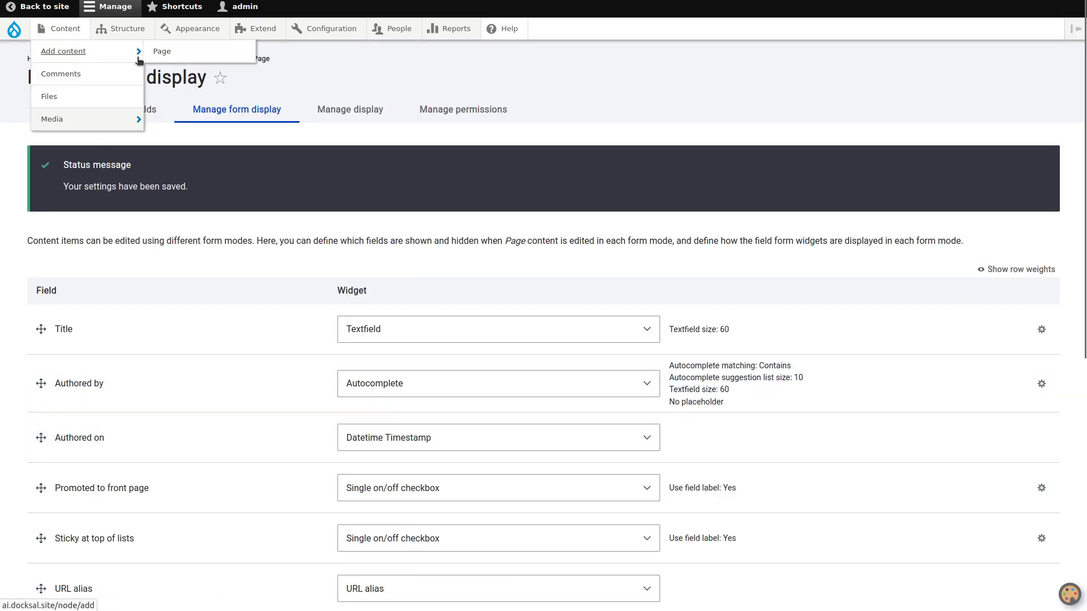
pyautogui.click(158, 52)
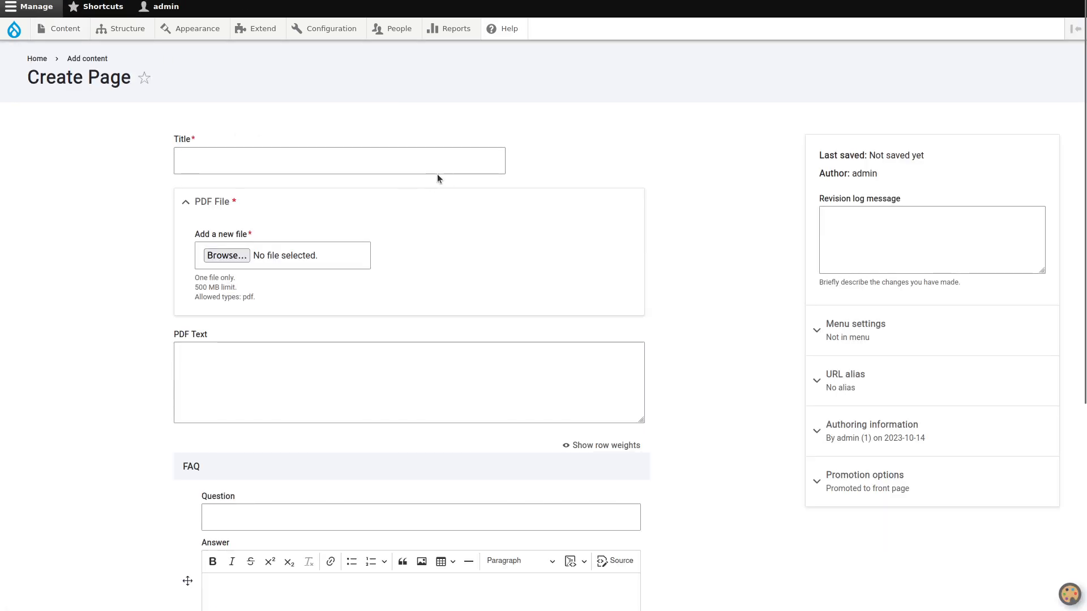
pyautogui.click(406, 153)
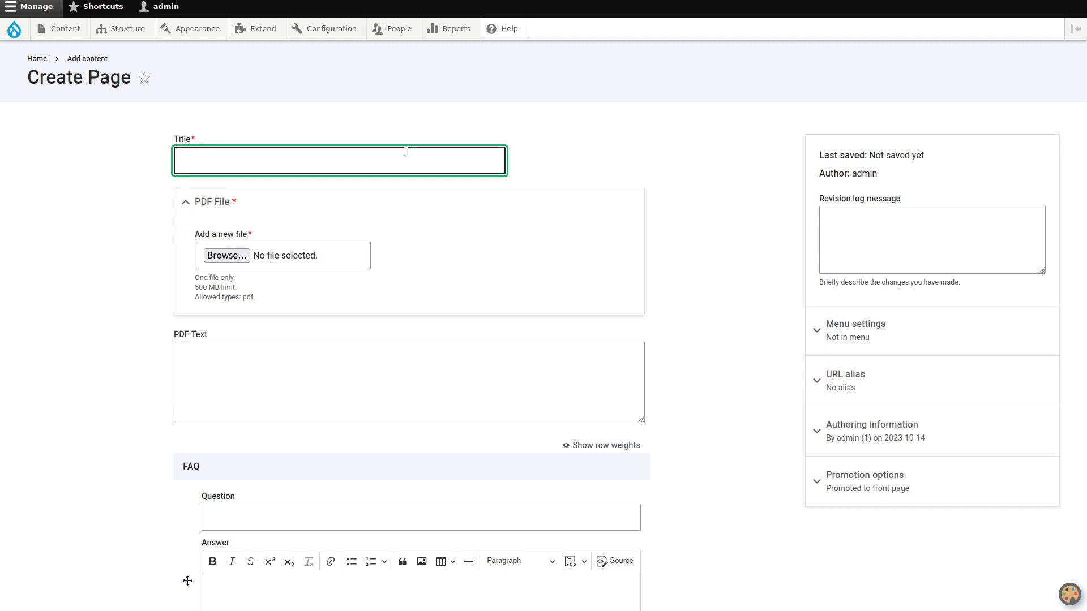
pyautogui.write('Streth')
pyautogui.write('hes')
# - Upload stretches.pdf as the PDF File, leaving PDF Text and FAQ empty, and save the published page
pyautogui.click(224, 258)
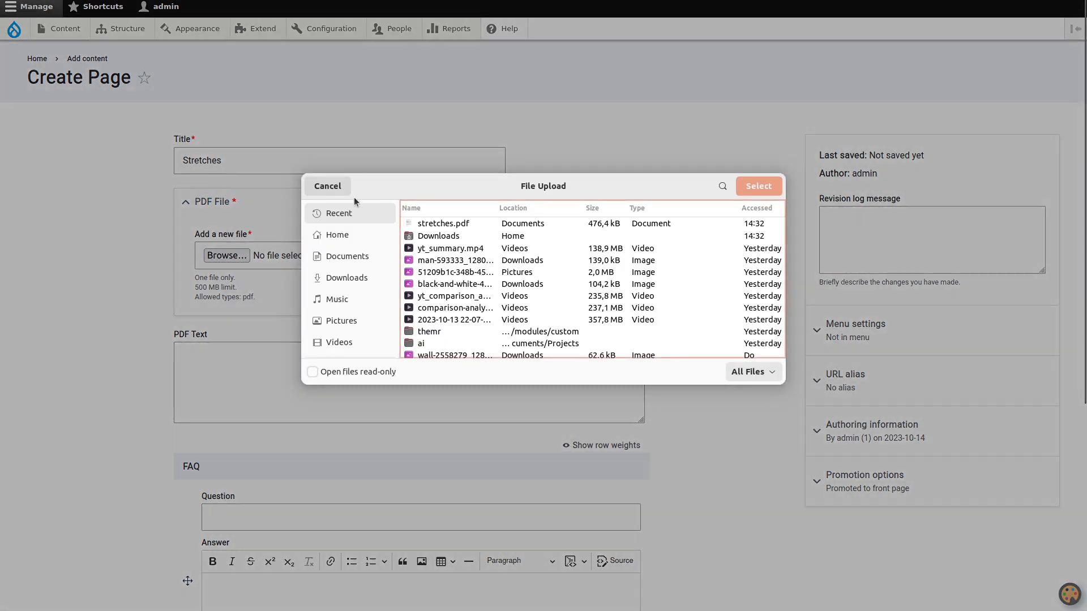
pyautogui.doubleClick(420, 227)
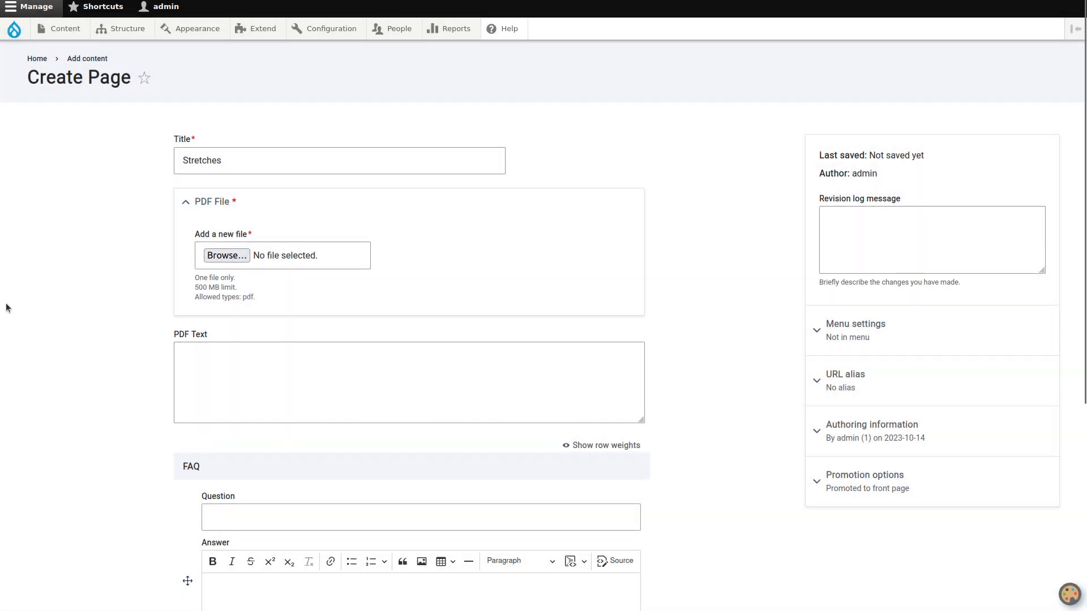
pyautogui.scroll(-4, 100, 264)
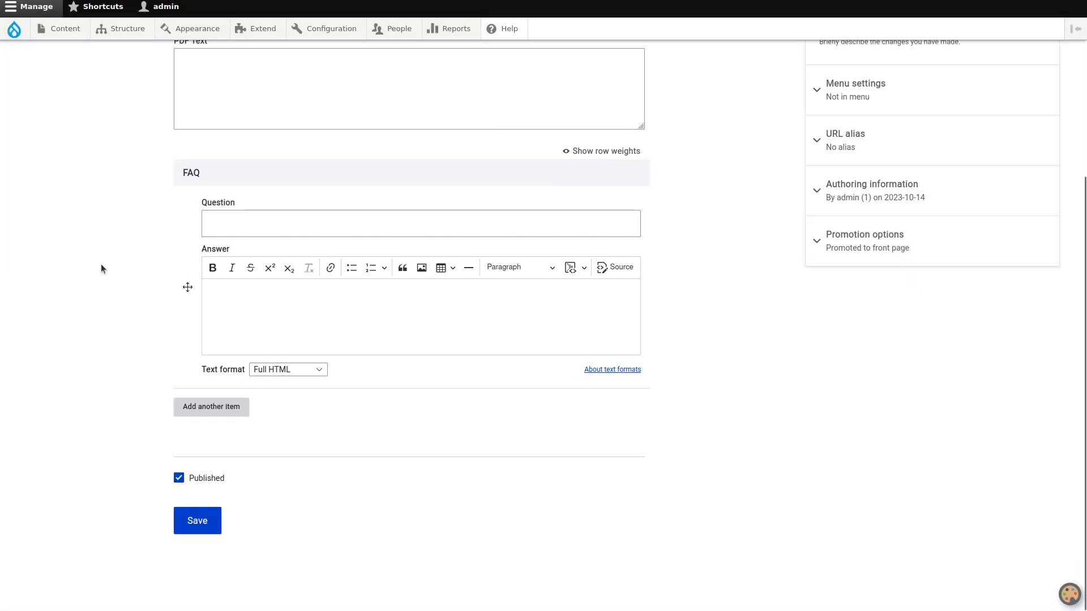
pyautogui.scroll(1, 146, 240)
pyautogui.click(250, 155)
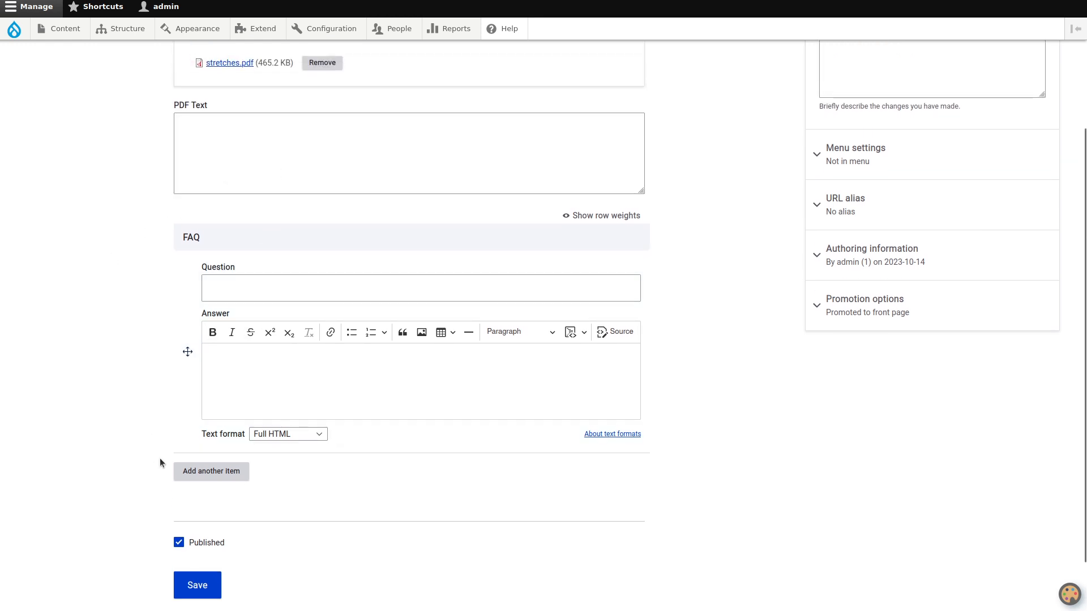
pyautogui.scroll(-1, 164, 464)
pyautogui.click(204, 521)
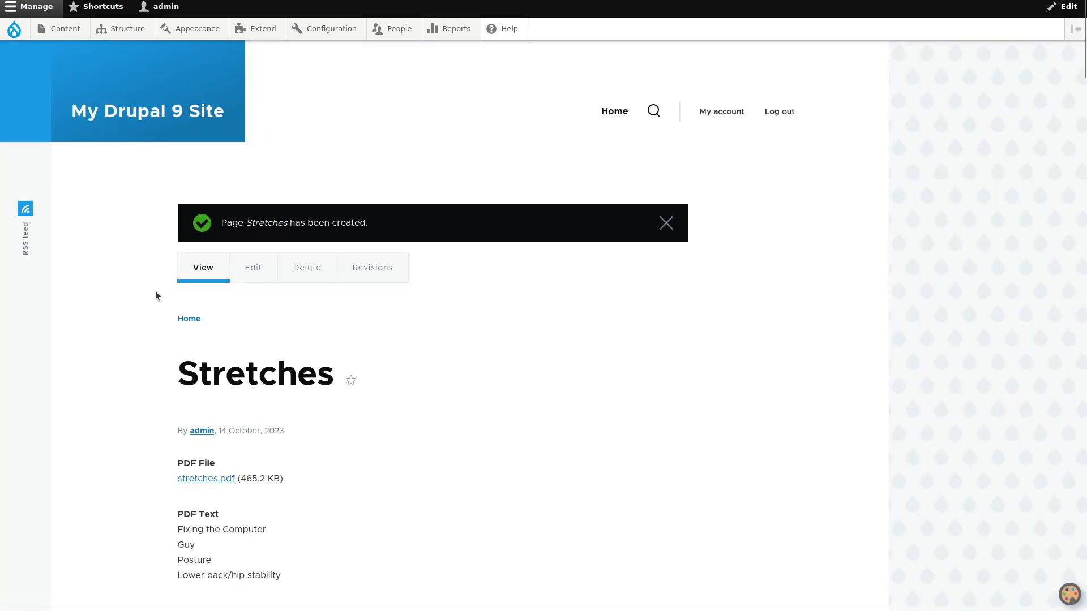
# - Examine the extracted PDF text on the Stretches page and expand the FAQ entries to read the generated answers
pyautogui.scroll(-8, 156, 292)
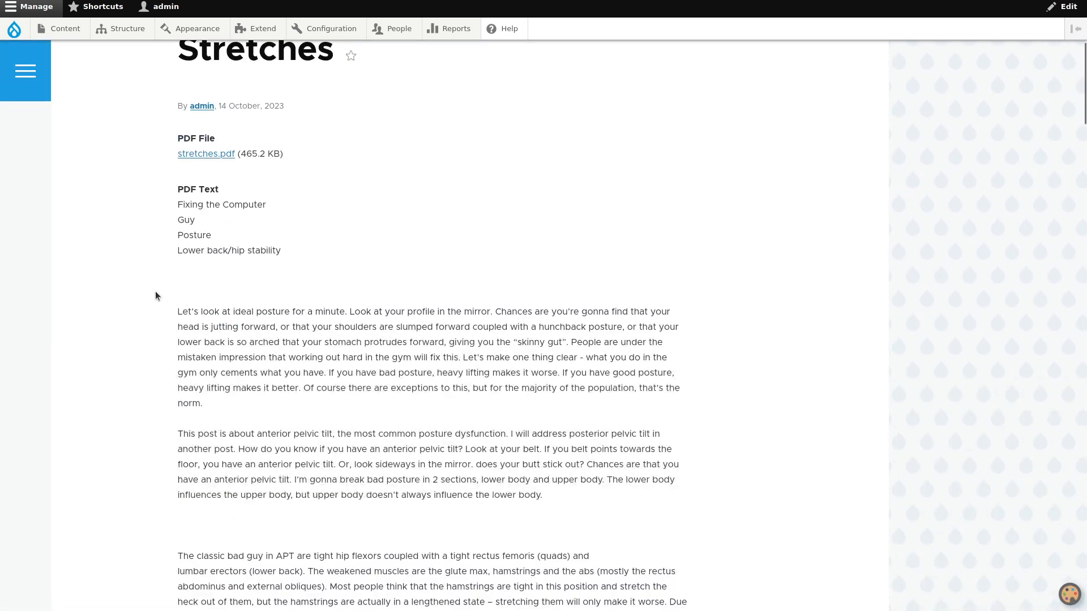
pyautogui.scroll(-8, 156, 293)
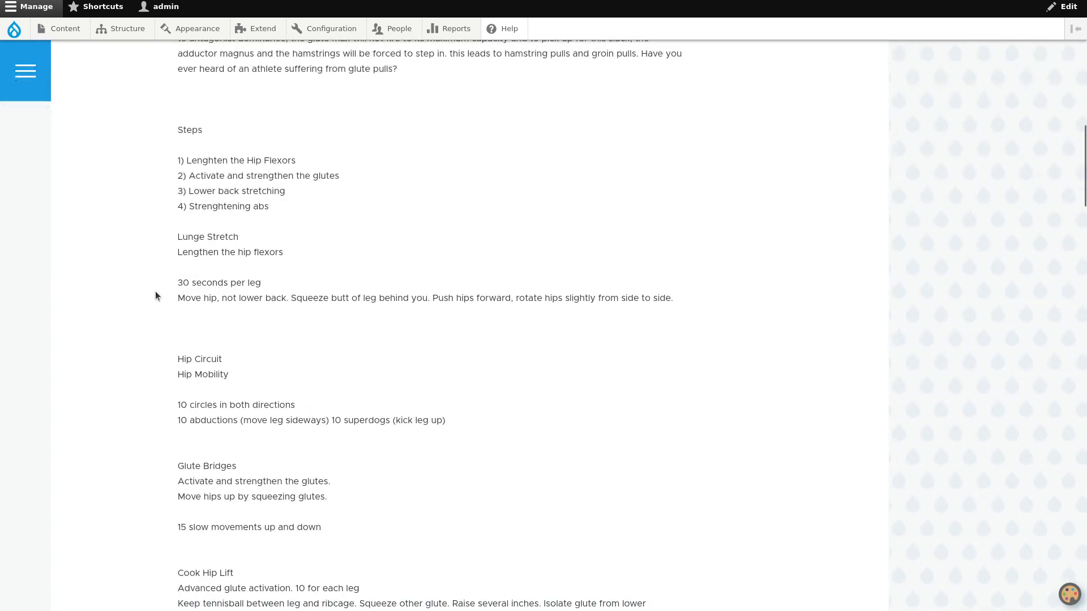
pyautogui.scroll(6, 155, 293)
pyautogui.scroll(5, 199, 249)
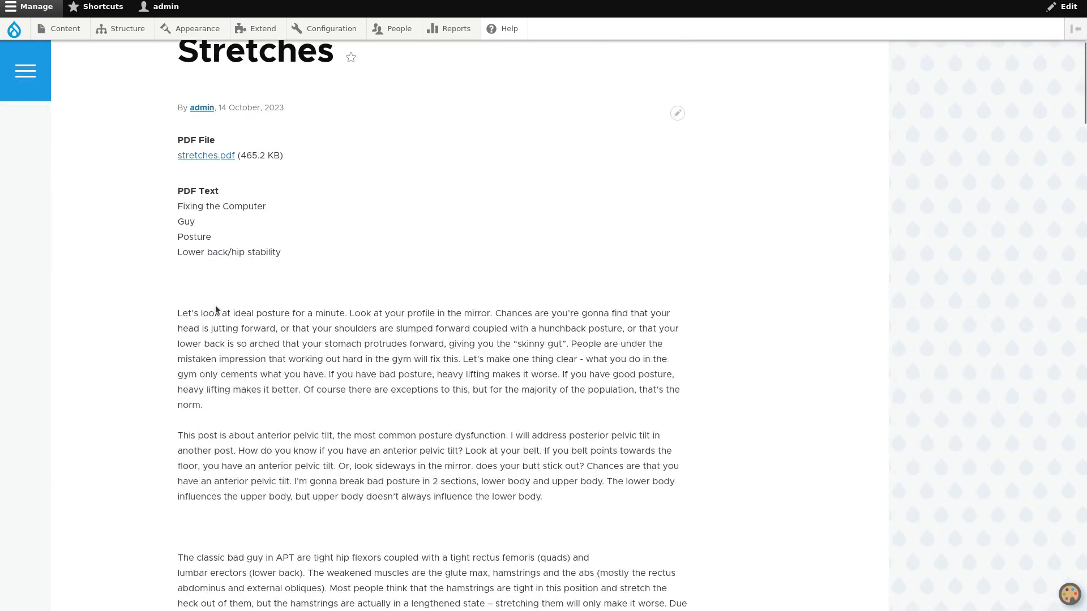
pyautogui.scroll(-20, 129, 301)
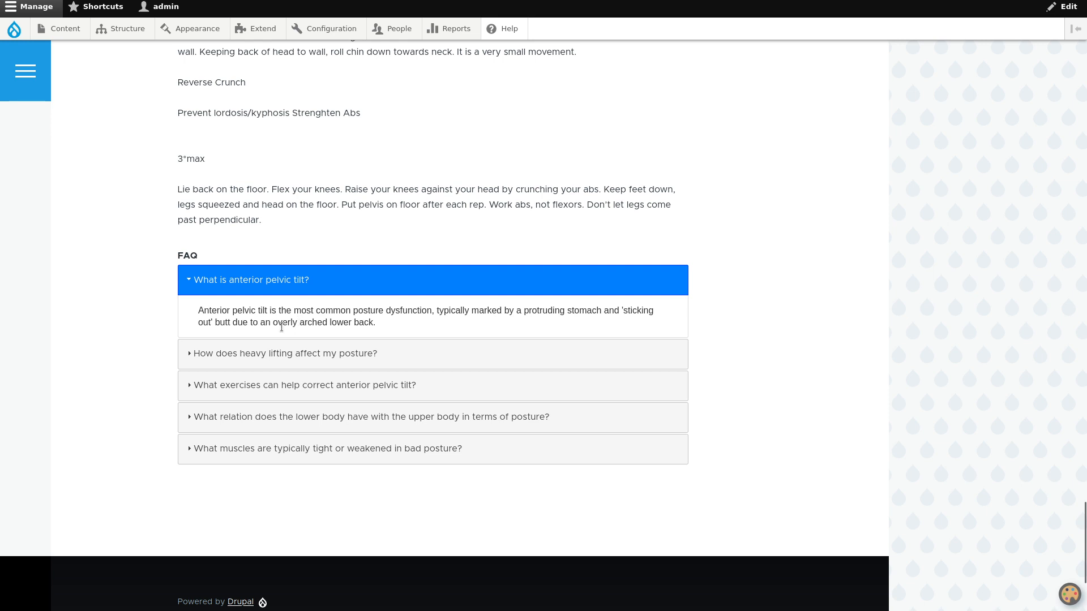
pyautogui.click(291, 354)
pyautogui.click(293, 384)
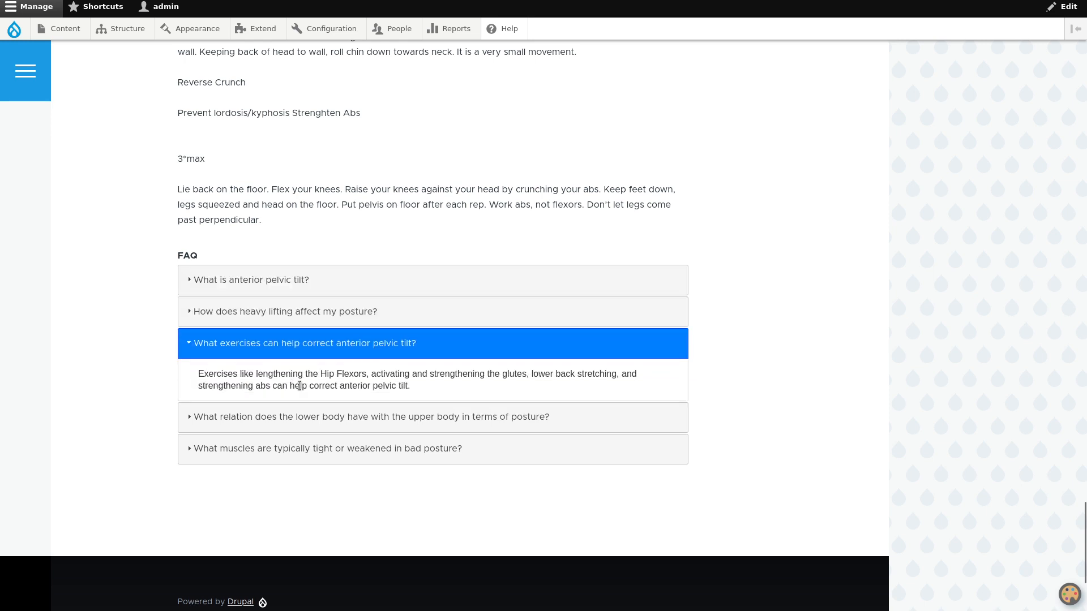
pyautogui.click(314, 416)
pyautogui.click(306, 449)
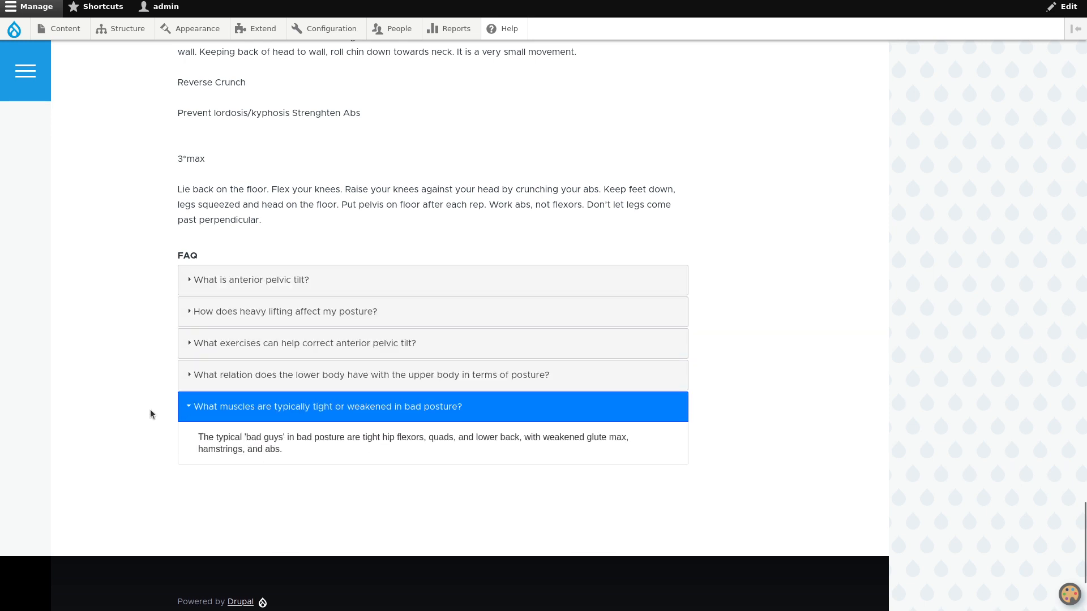